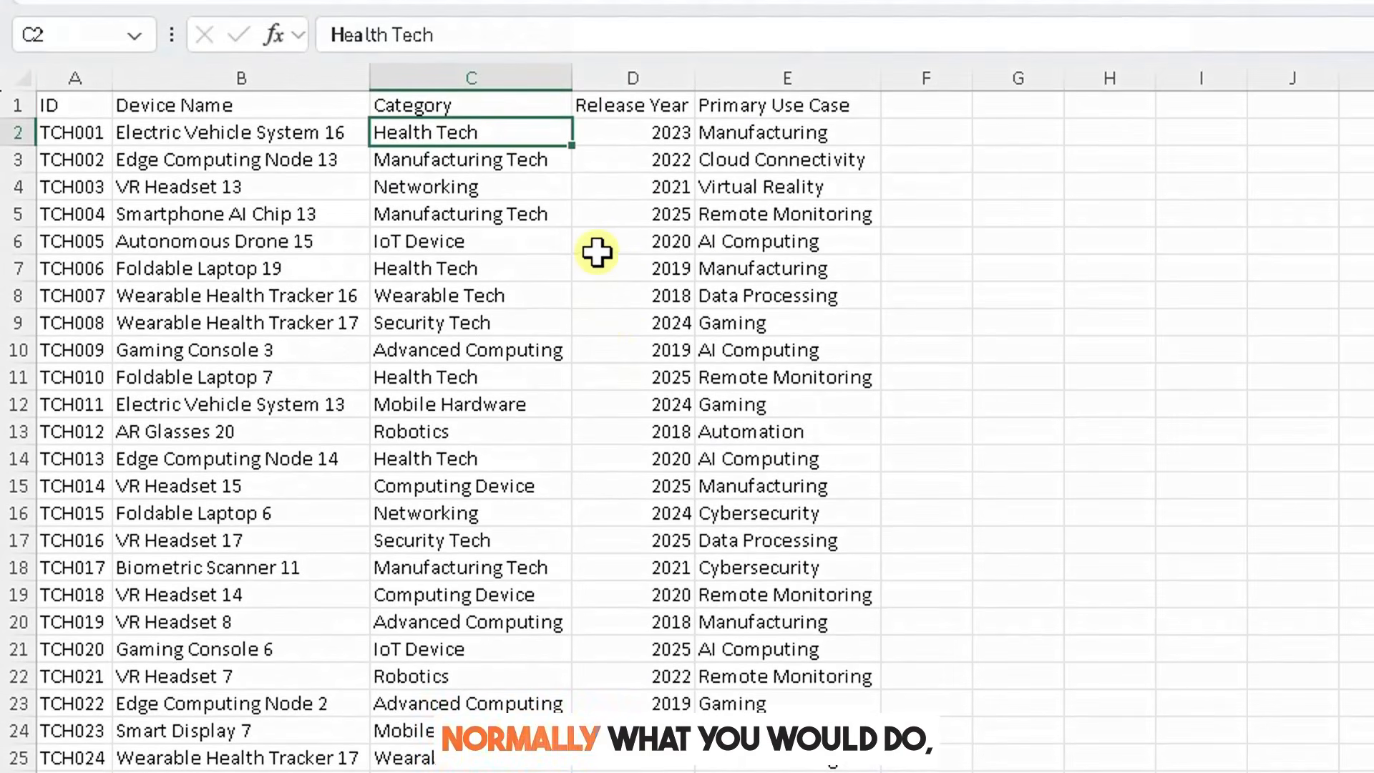
# Step: Add filter buttons to the header row of the device data
pyautogui.click(17, 105)
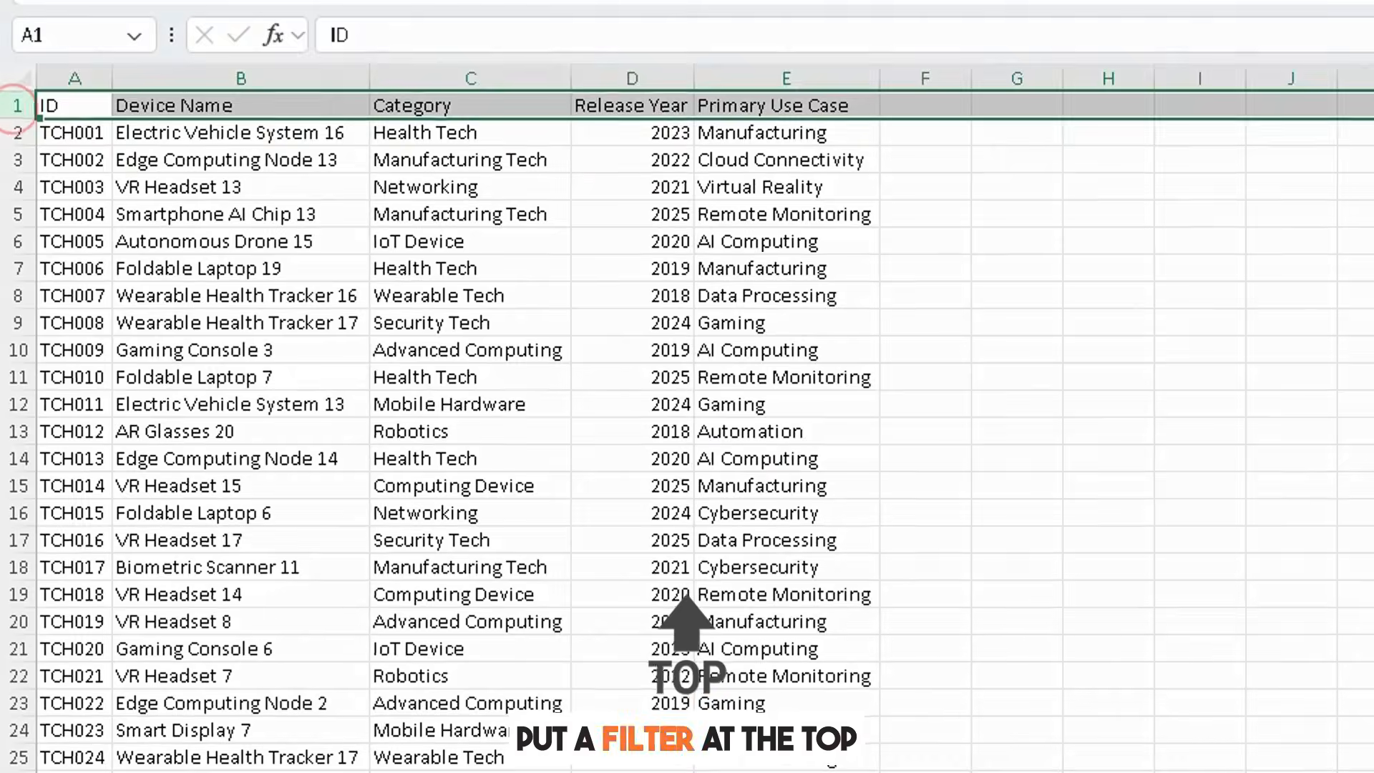
pyautogui.click(1301, 107)
pyautogui.click(1288, 207)
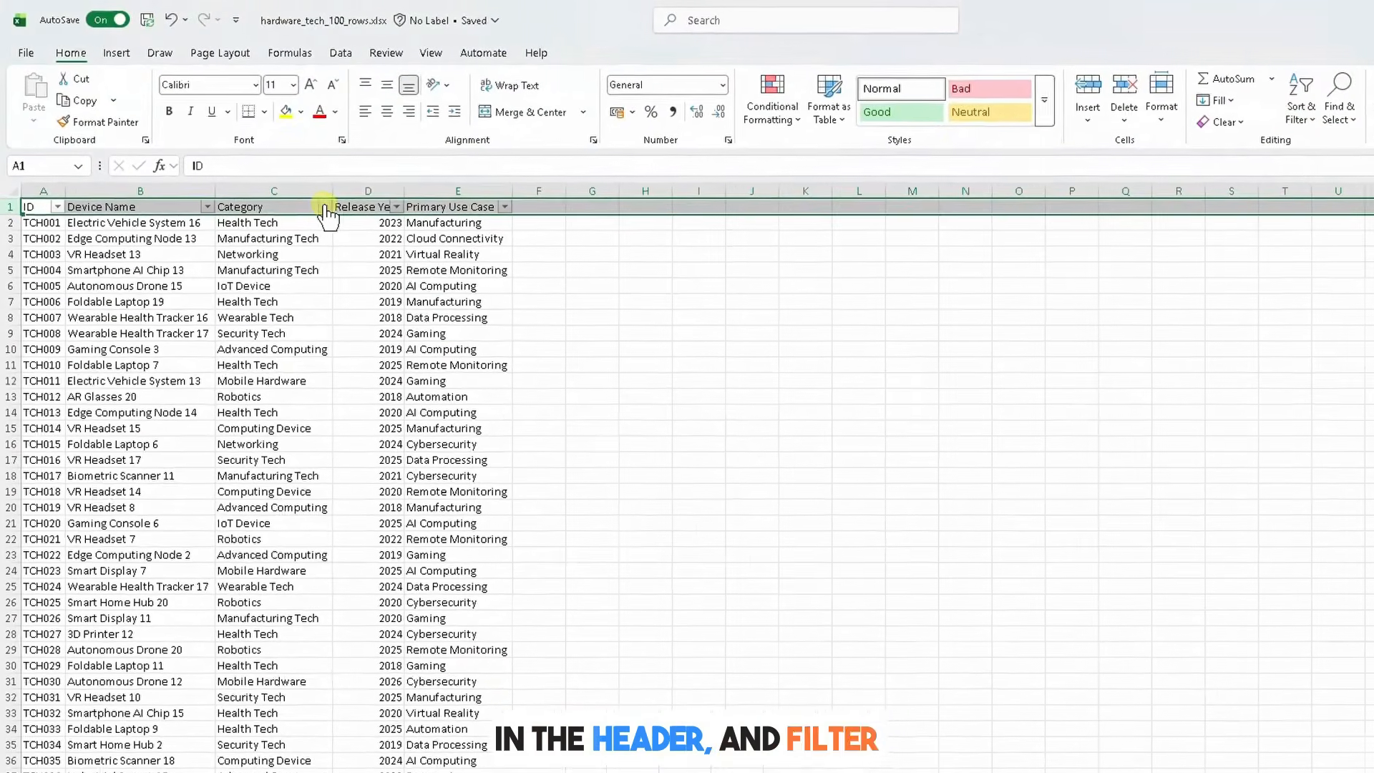
# Step: Filter the Category column to show only Advanced Computing
pyautogui.click(324, 207)
pyautogui.click(158, 424)
pyautogui.click(158, 439)
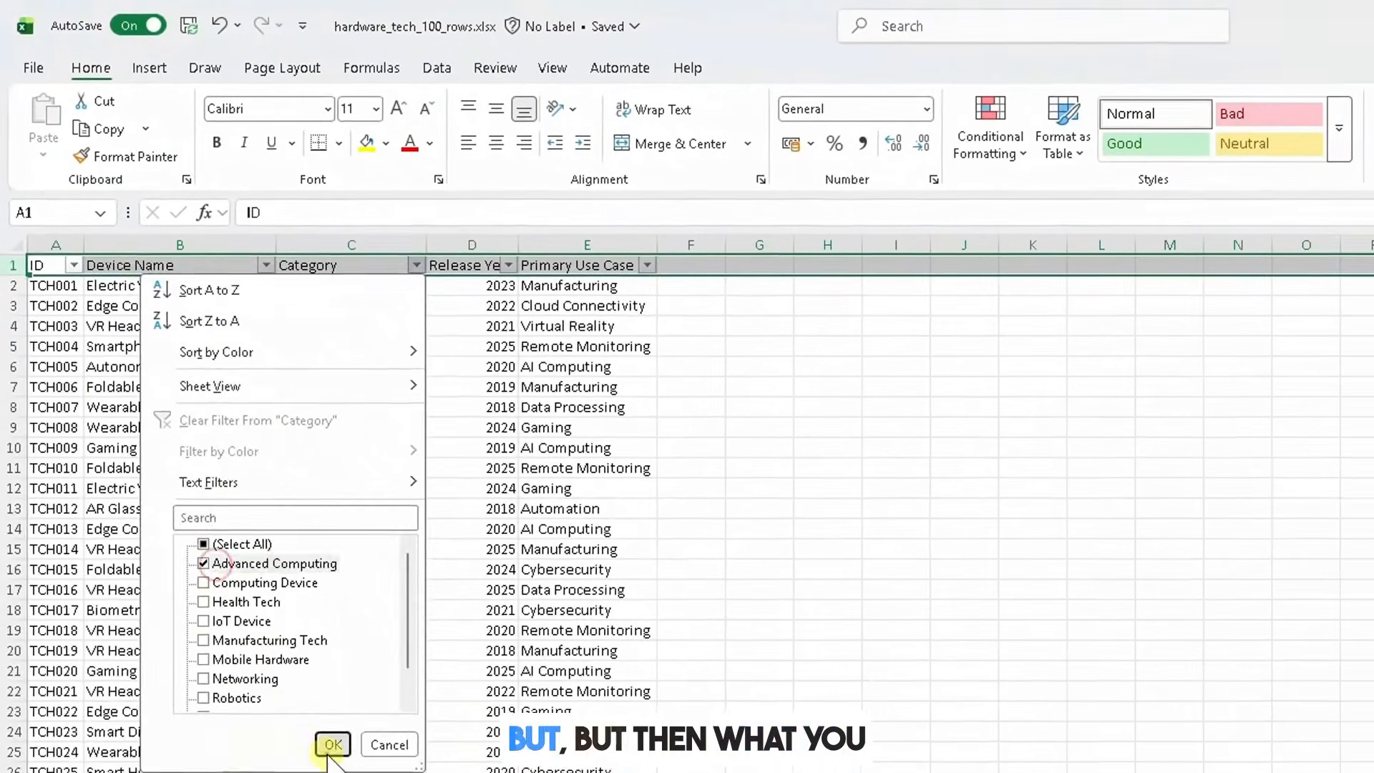
pyautogui.click(332, 744)
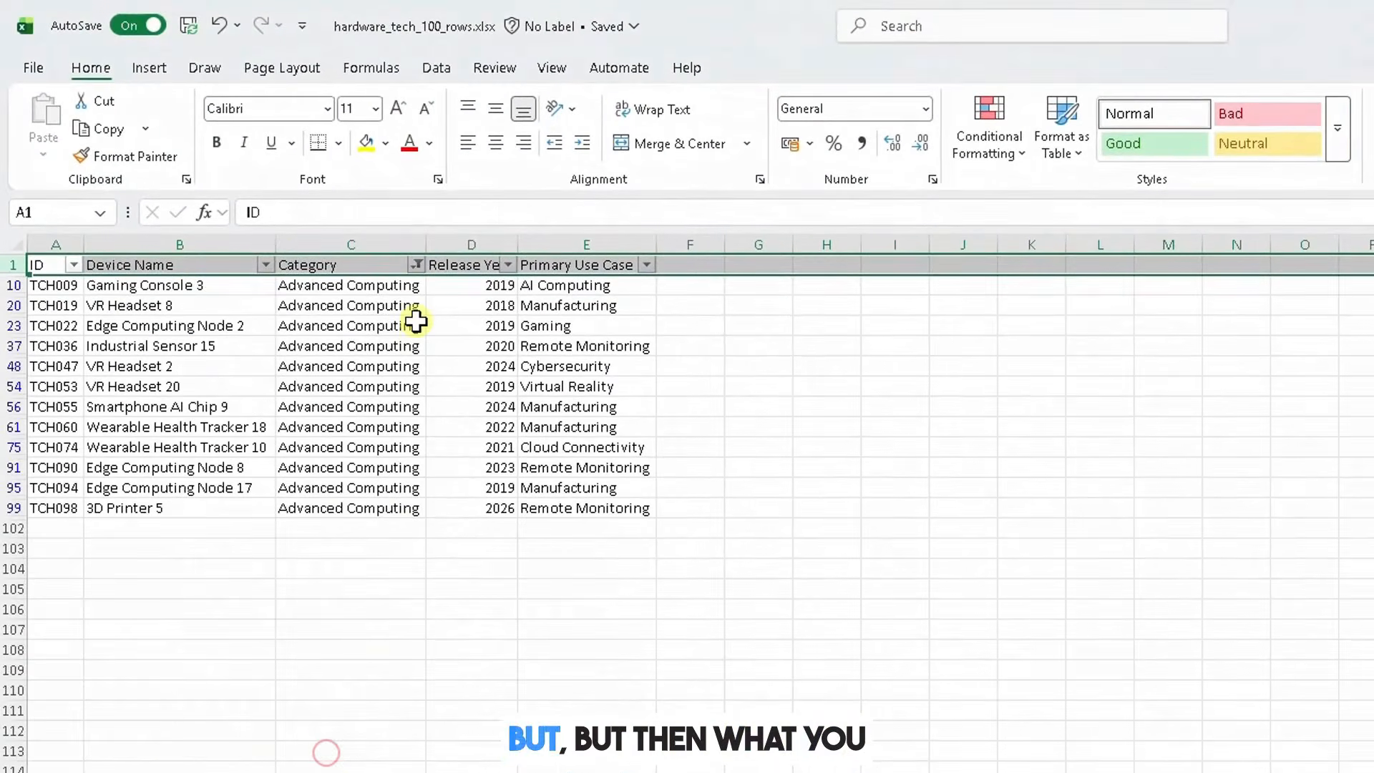
# Step: Switch the Category filter to show only Computing Device
pyautogui.click(416, 265)
pyautogui.click(204, 581)
pyautogui.click(214, 563)
pyautogui.click(332, 744)
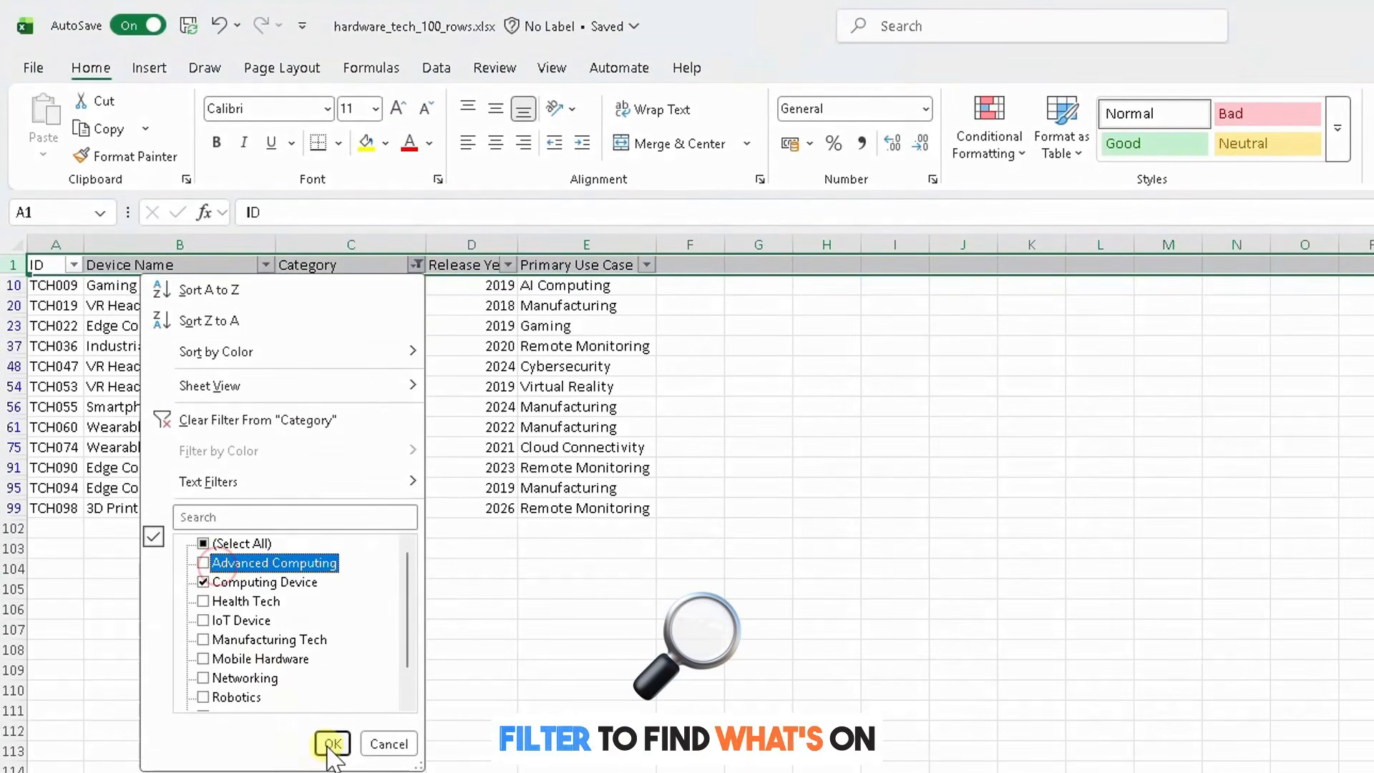
# Step: Switch the Category filter to show only Health Tech
pyautogui.click(416, 265)
pyautogui.click(203, 581)
pyautogui.click(214, 601)
pyautogui.click(332, 742)
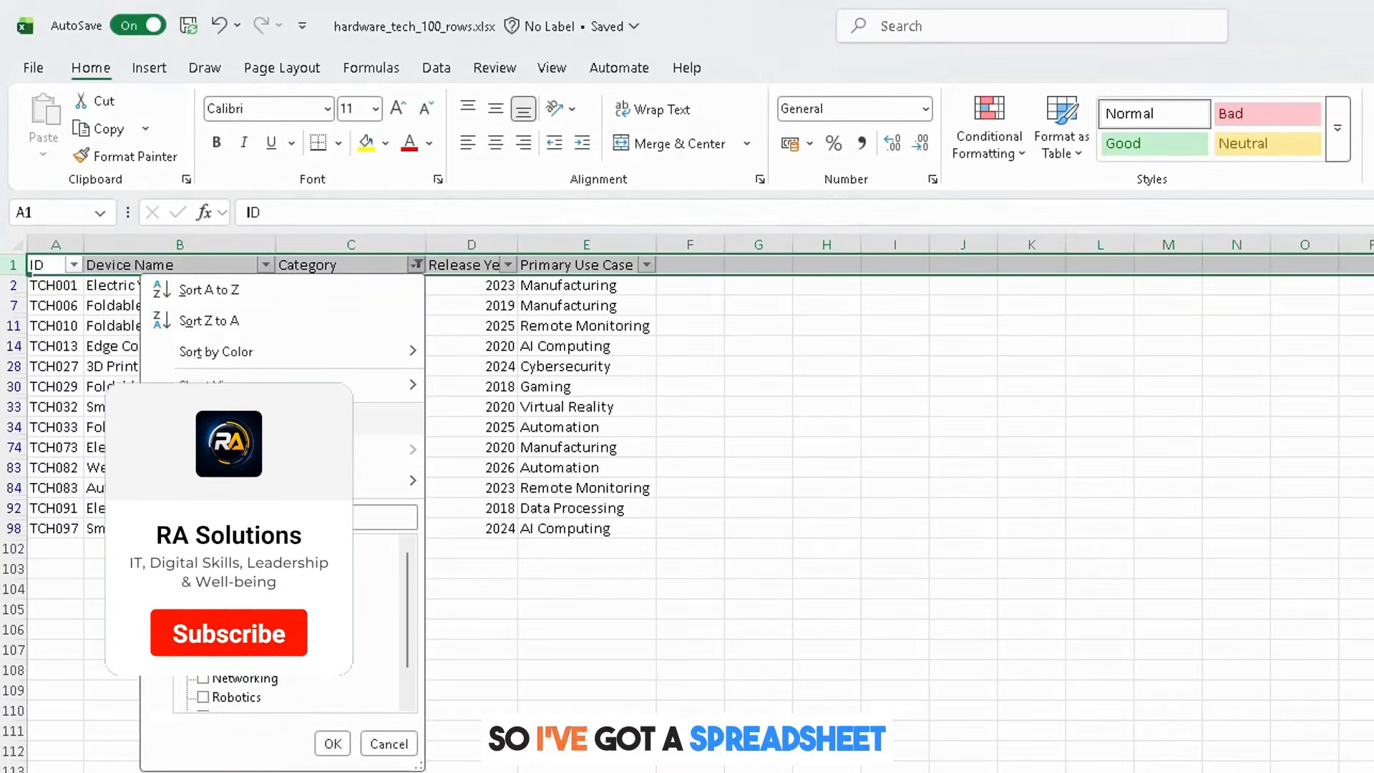
# Step: Remove the filters from the header row
pyautogui.press('Escape')
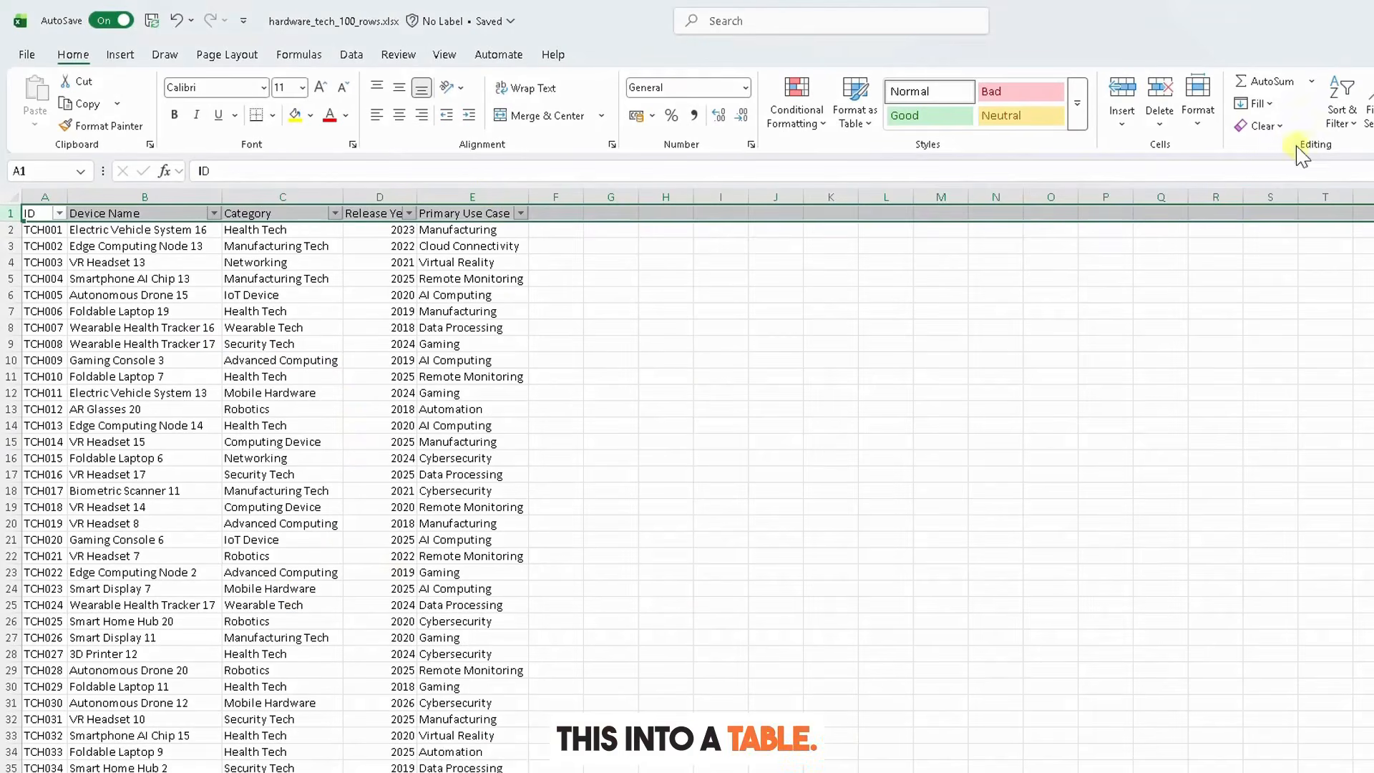
pyautogui.click(1338, 111)
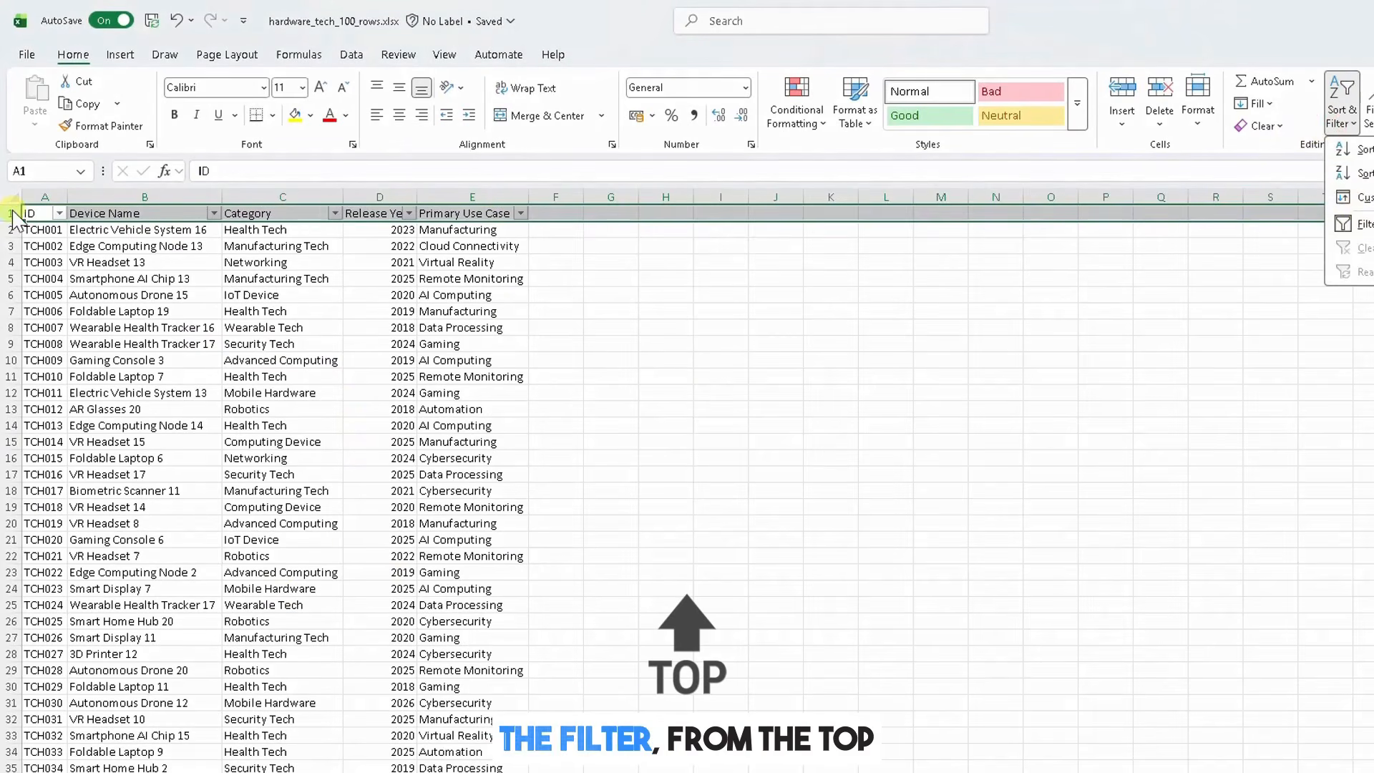
pyautogui.click(1338, 110)
pyautogui.click(1355, 222)
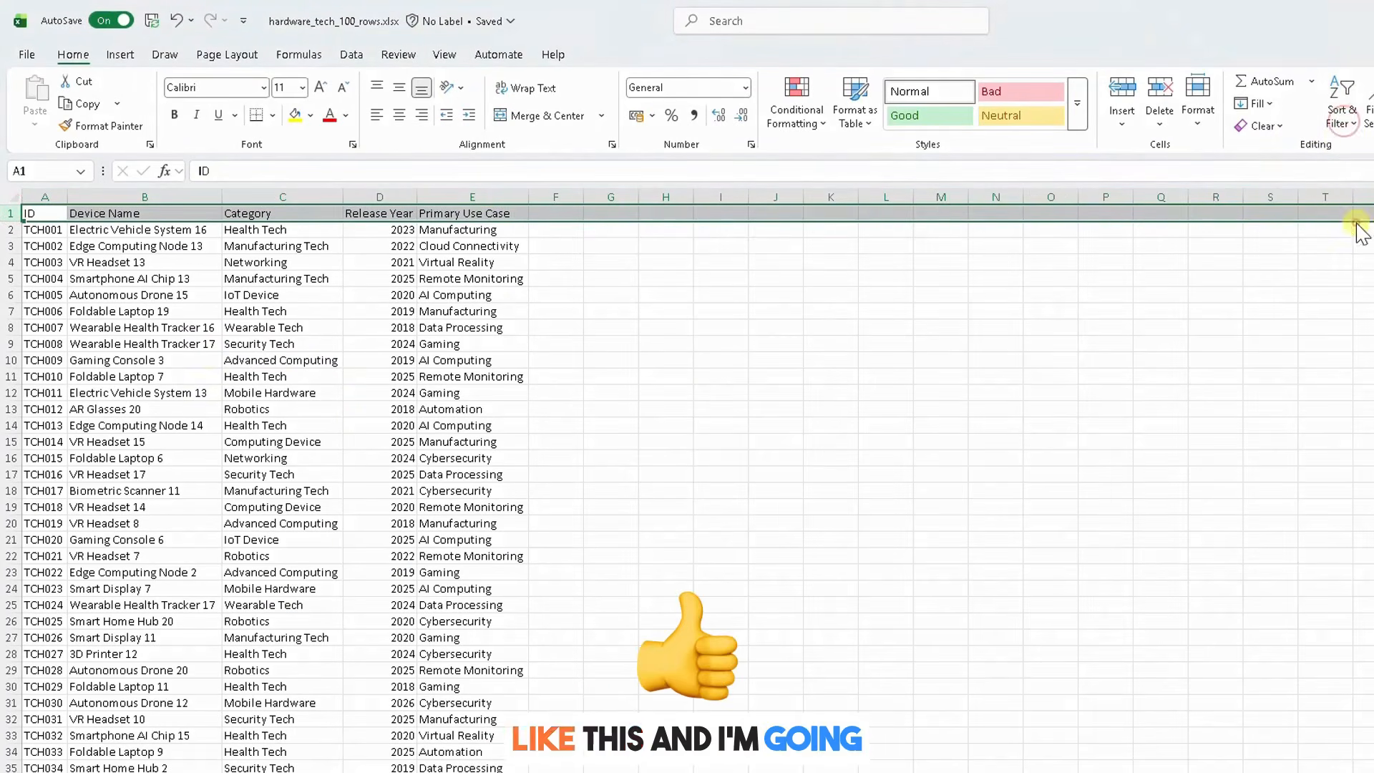
# Step: Convert the data range $A$1:$E$101 into a table with headers
pyautogui.click(208, 356)
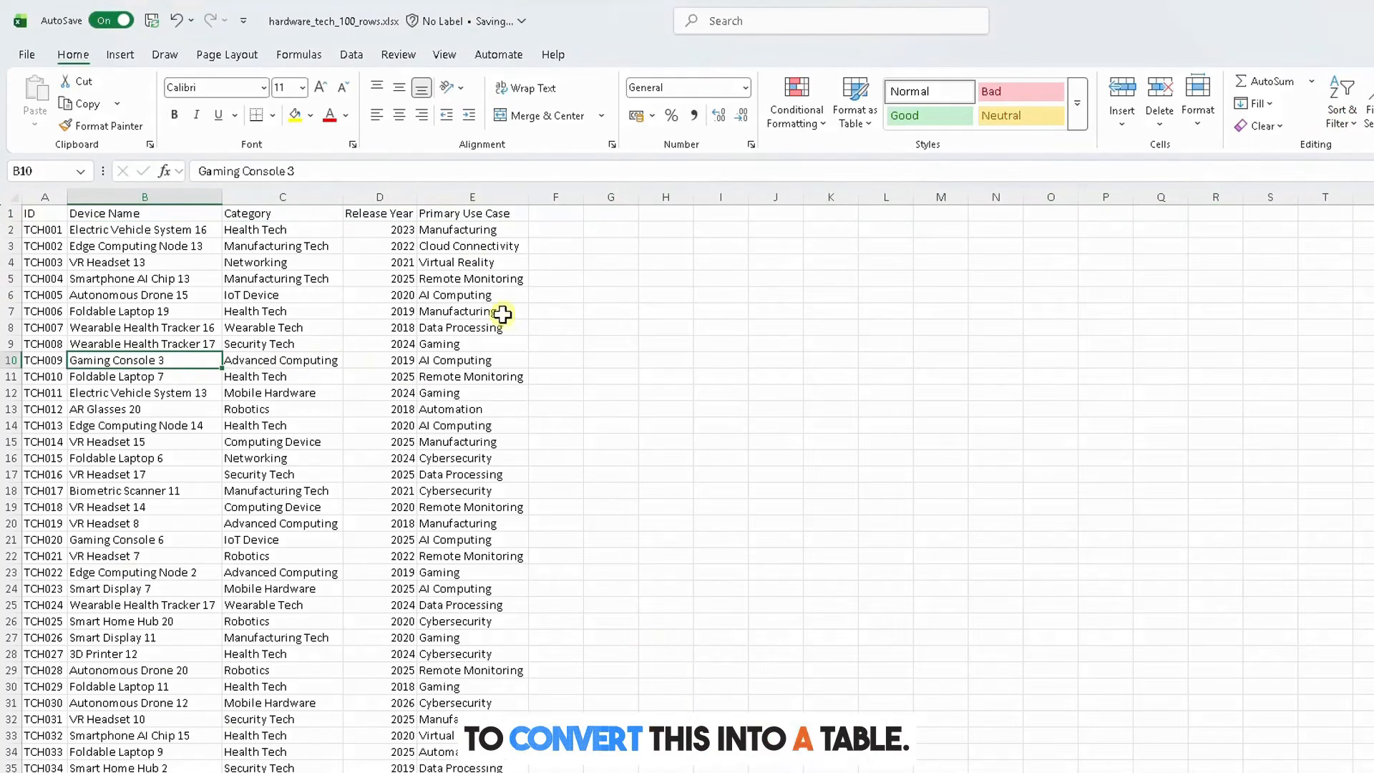
pyautogui.scroll(-2, 240, 475)
pyautogui.scroll(2, 267, 469)
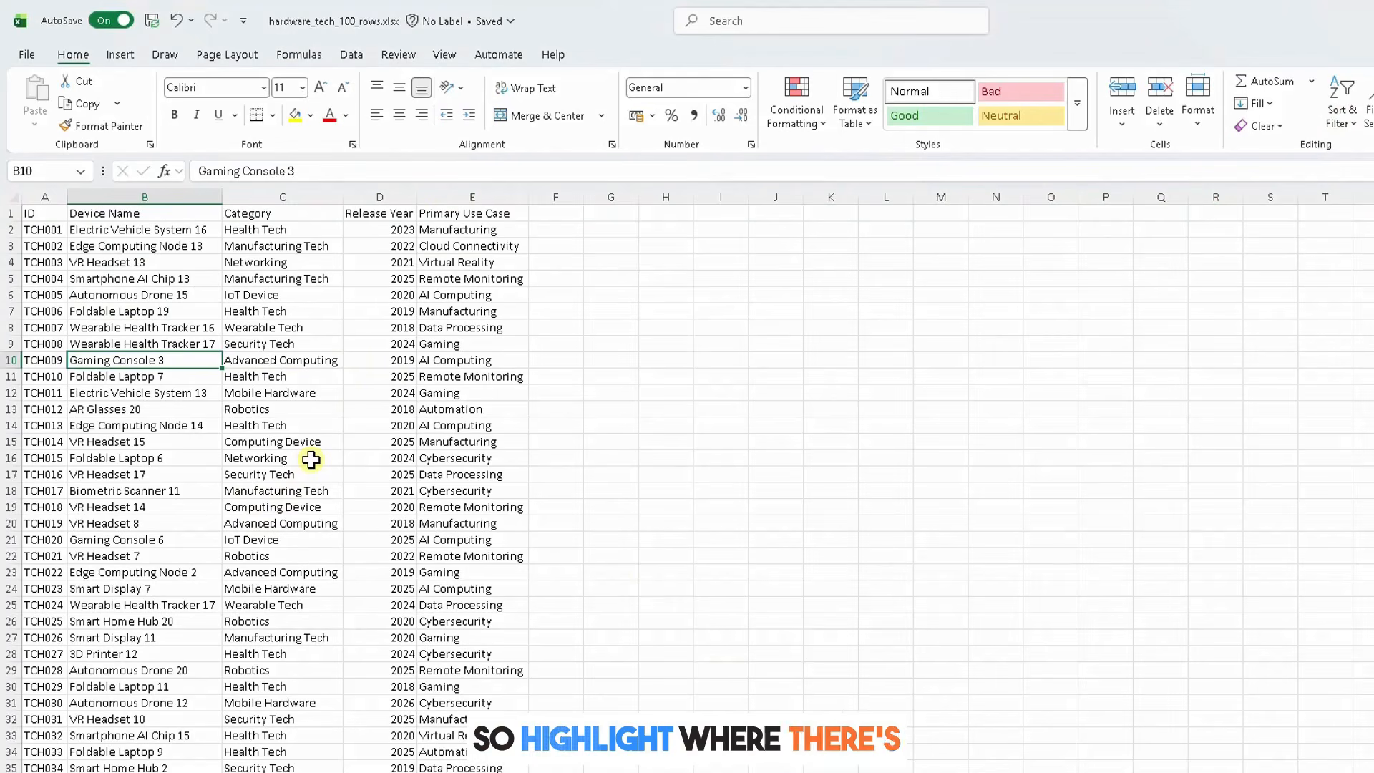
pyautogui.click(311, 460)
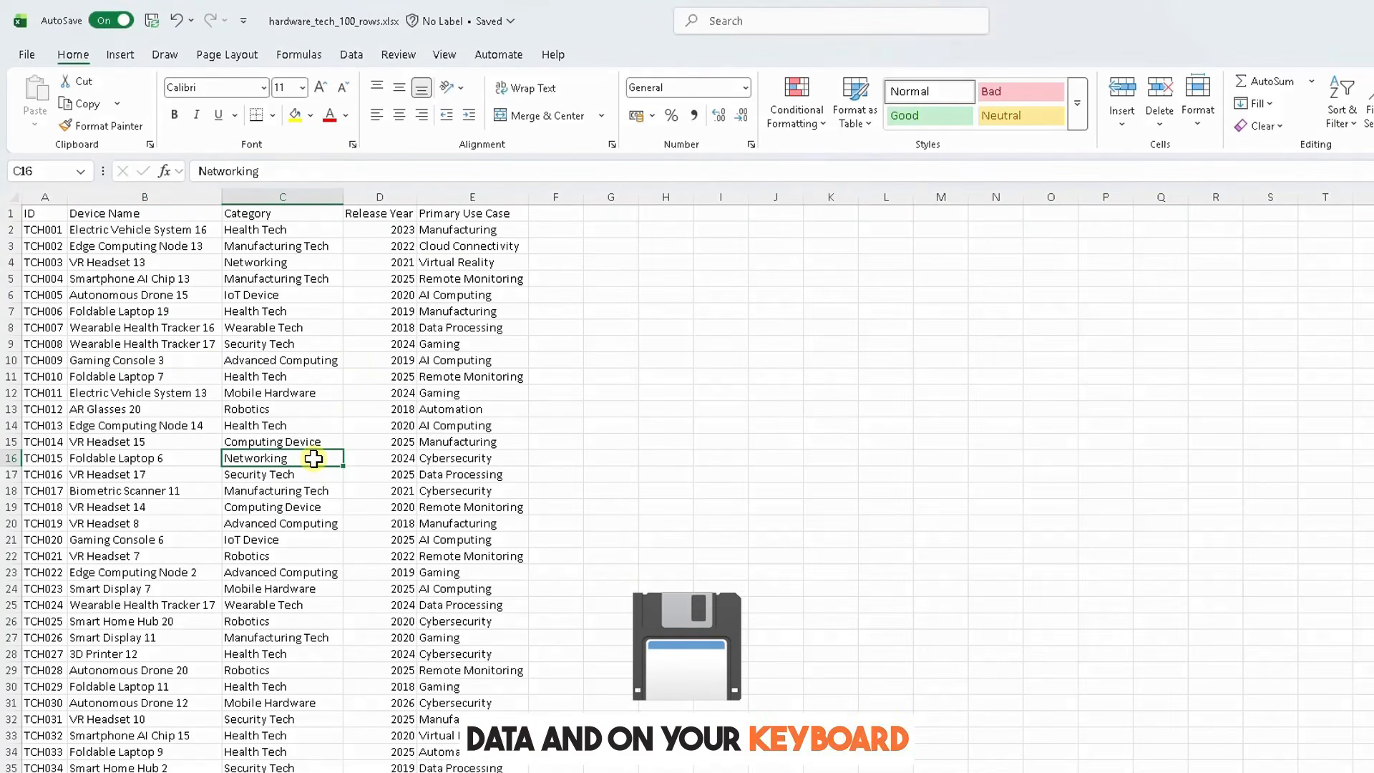
pyautogui.hotkey('ctrl', 't')
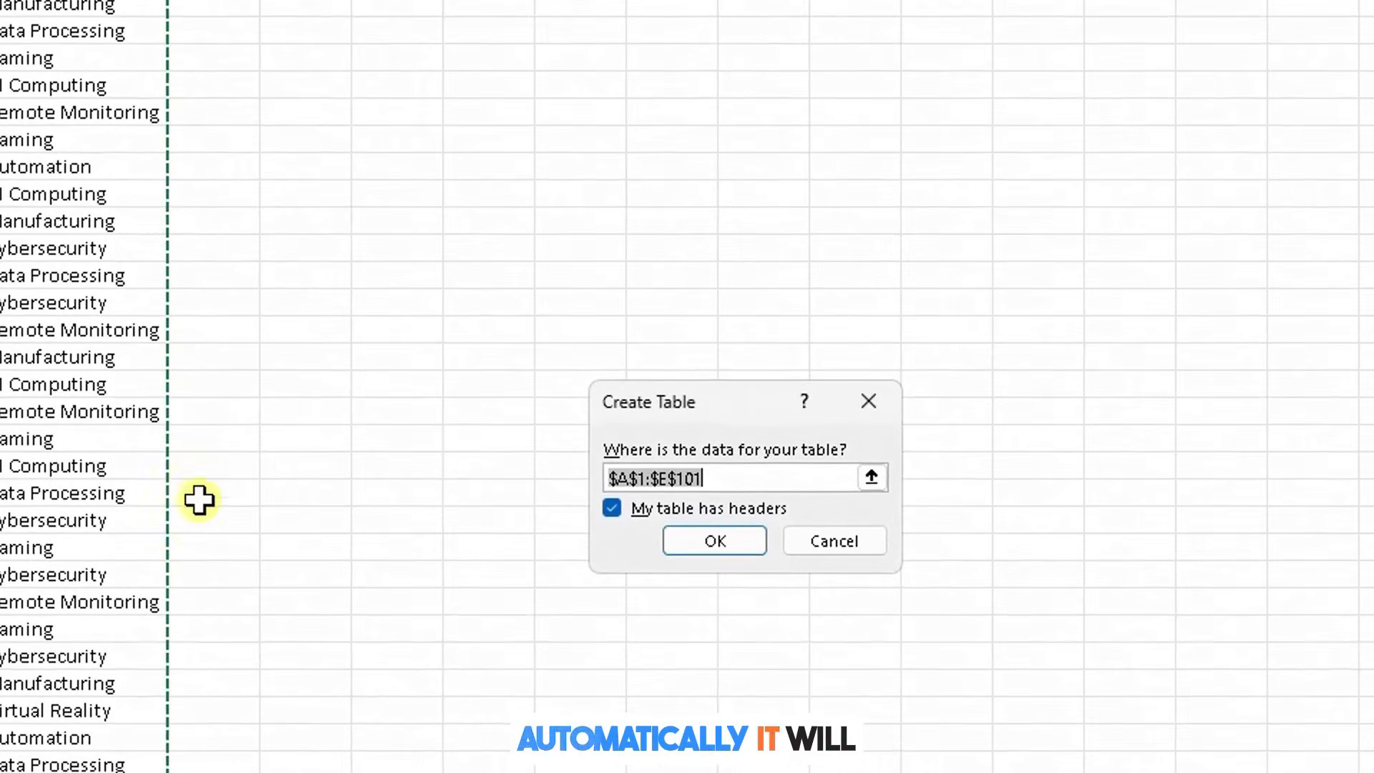
pyautogui.scroll(-10, 208, 508)
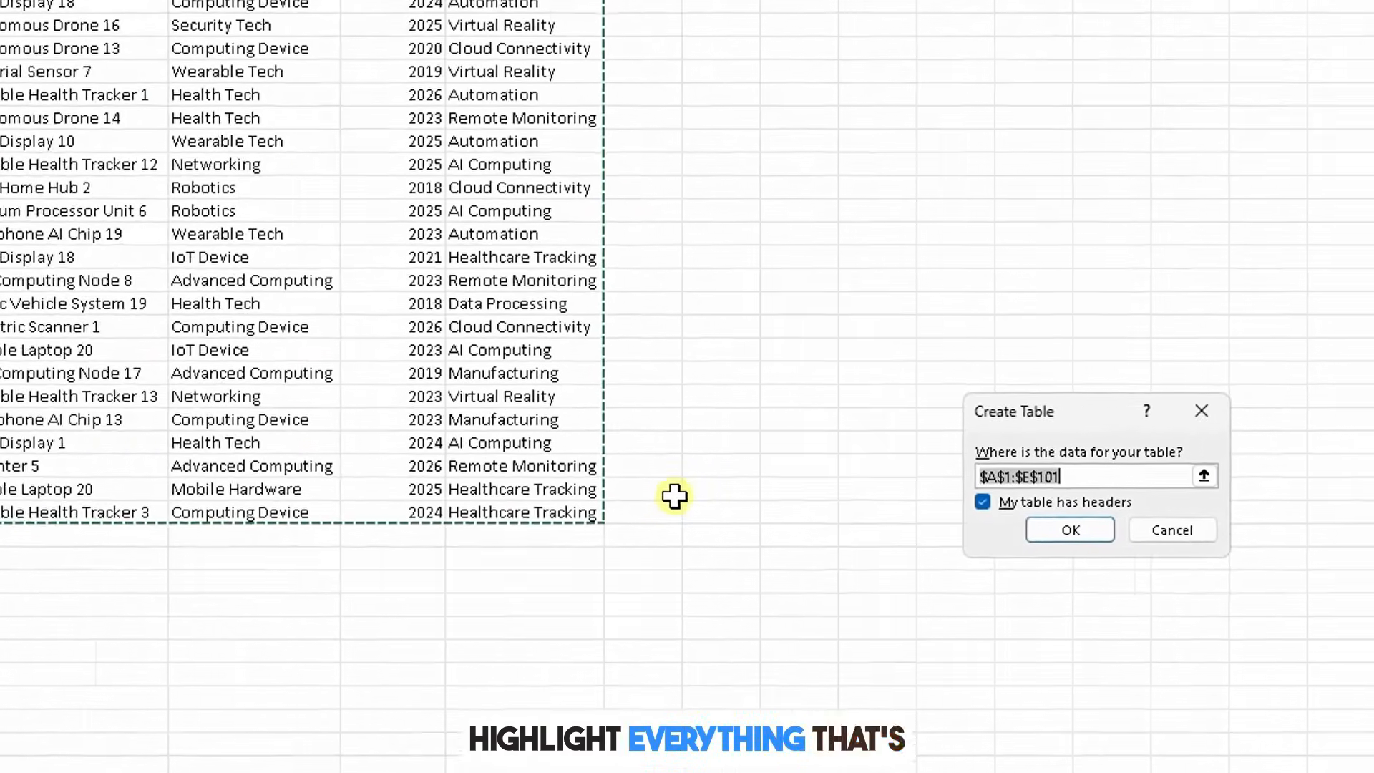
pyautogui.scroll(20, 799, 462)
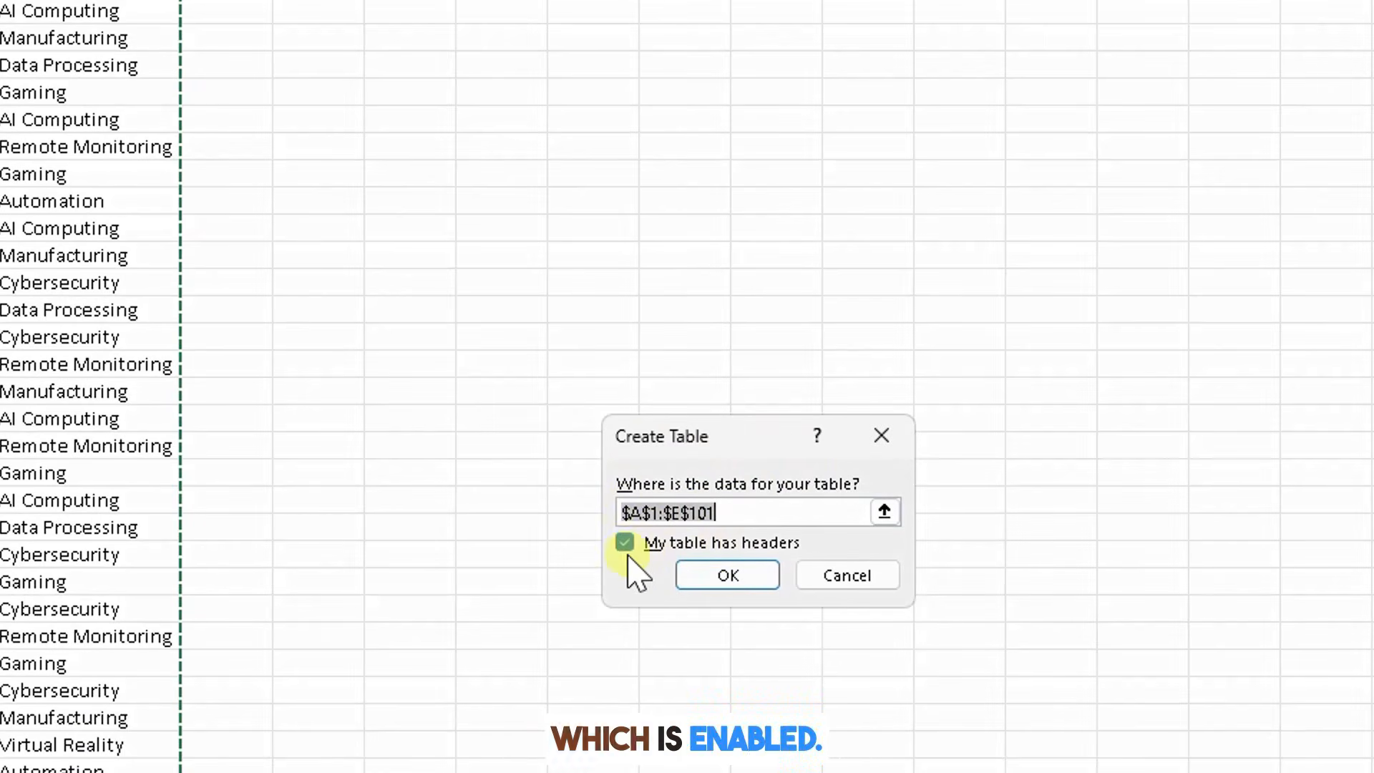
pyautogui.click(716, 576)
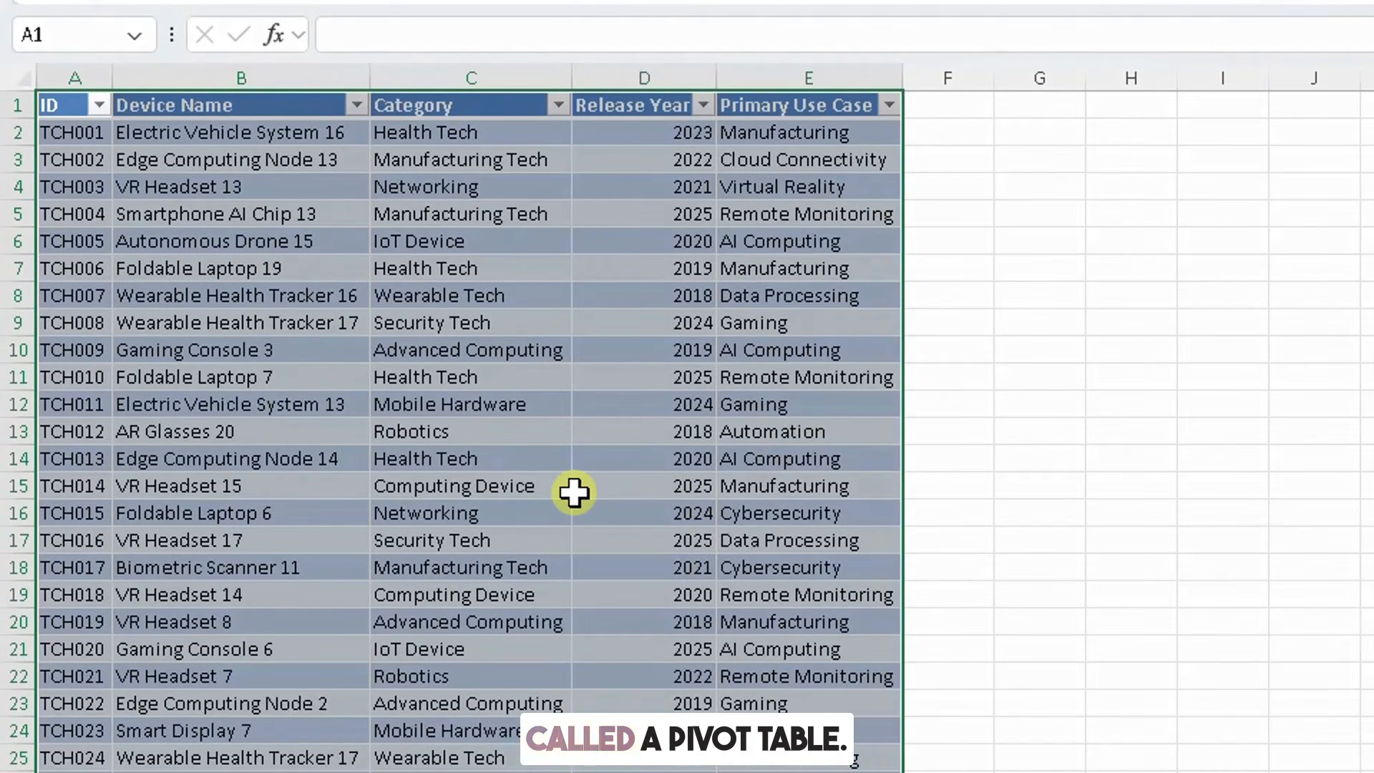
# Step: Create a PivotTable from Table1 on a new worksheet
pyautogui.click(539, 328)
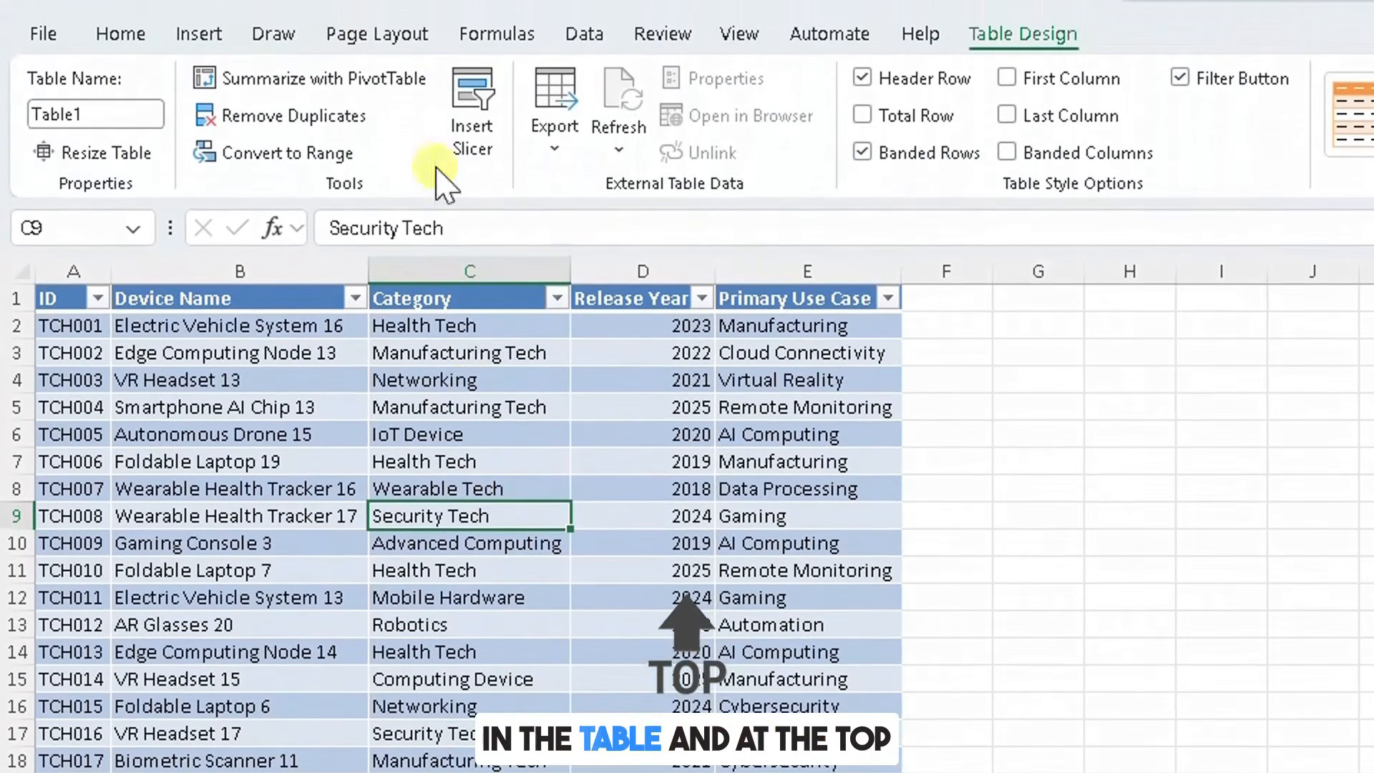
pyautogui.click(195, 28)
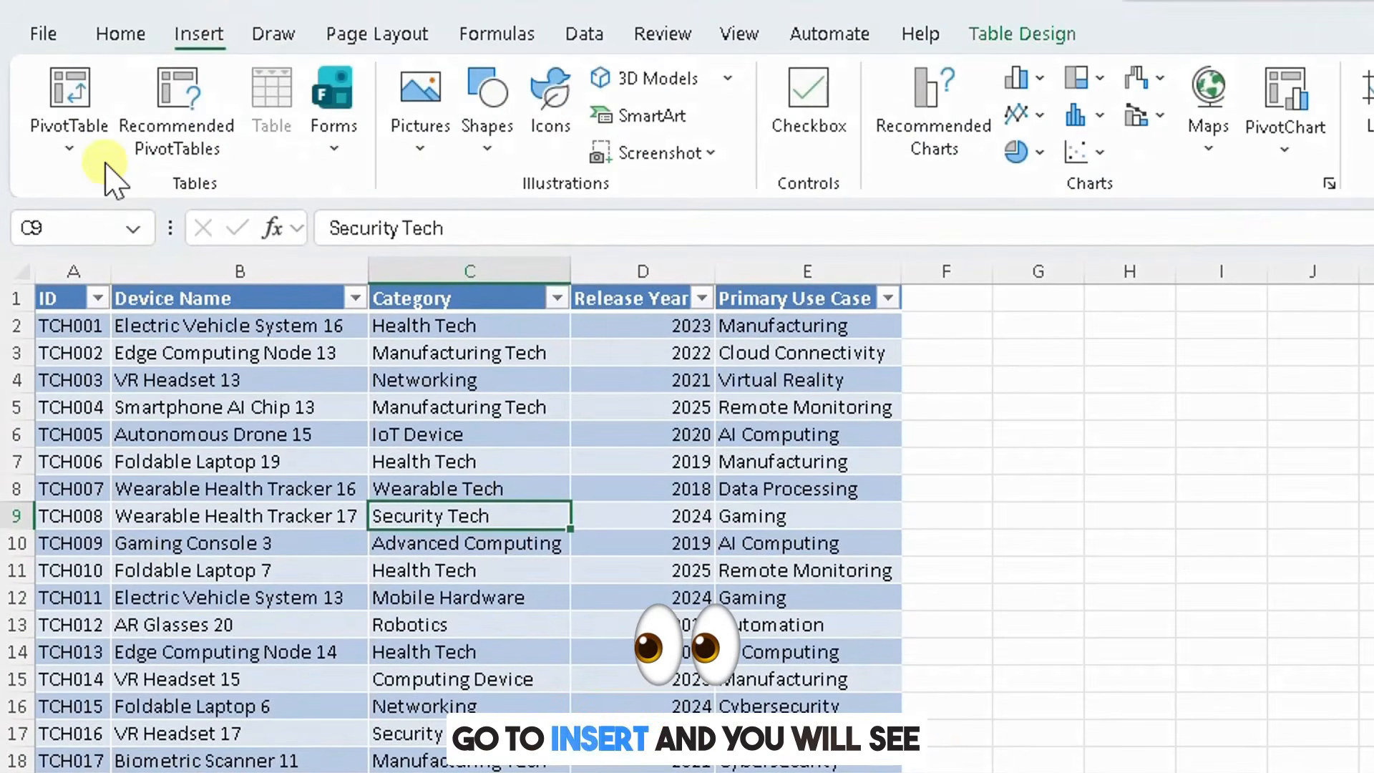
pyautogui.click(69, 148)
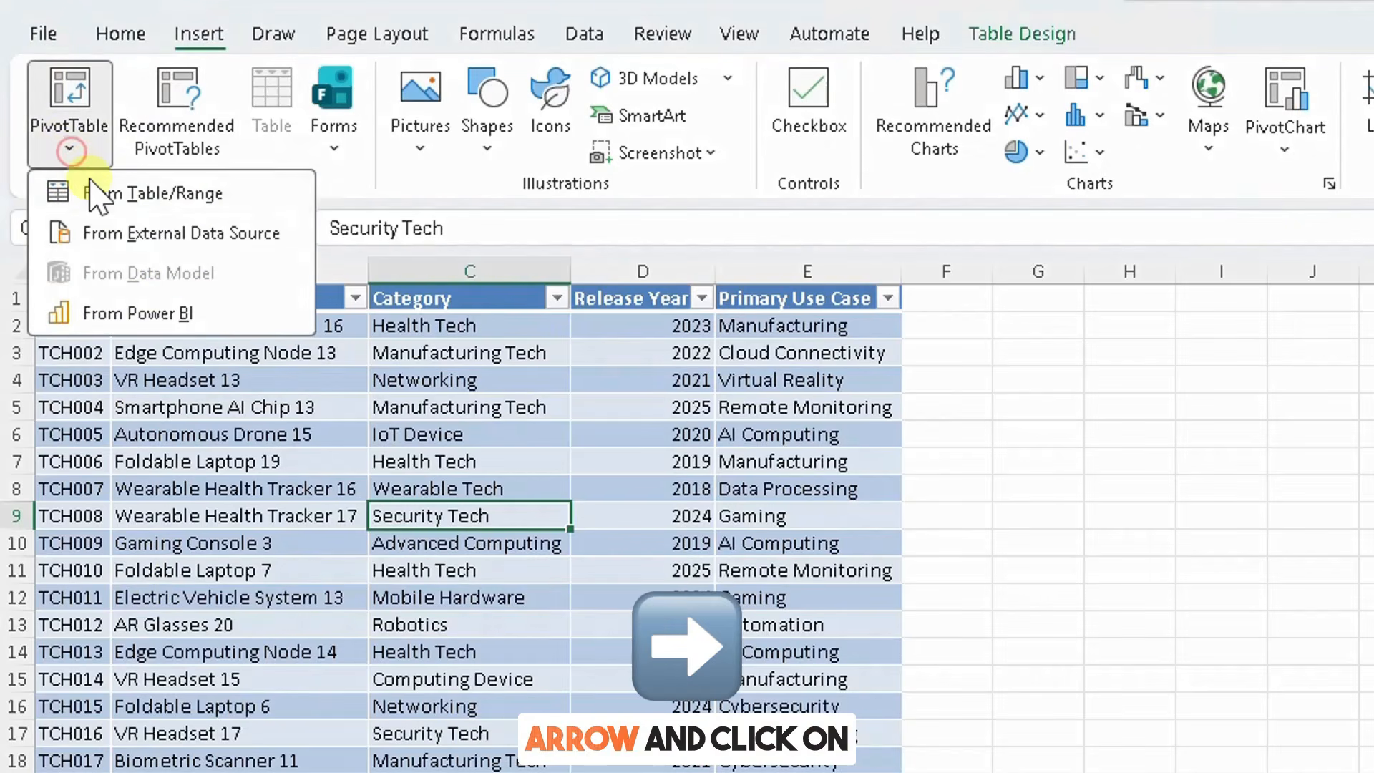
pyautogui.click(100, 197)
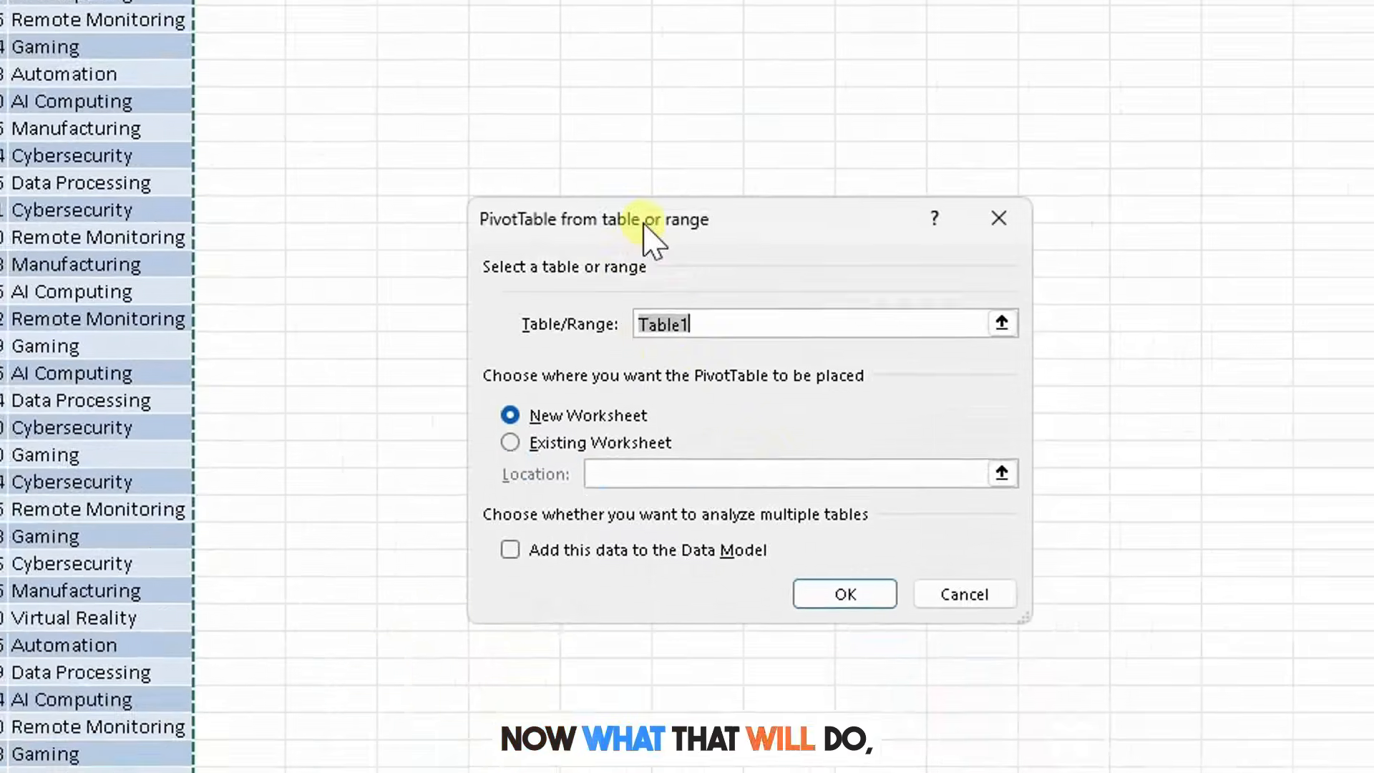
pyautogui.moveTo(1074, 556); pyautogui.dragTo(939, 381)
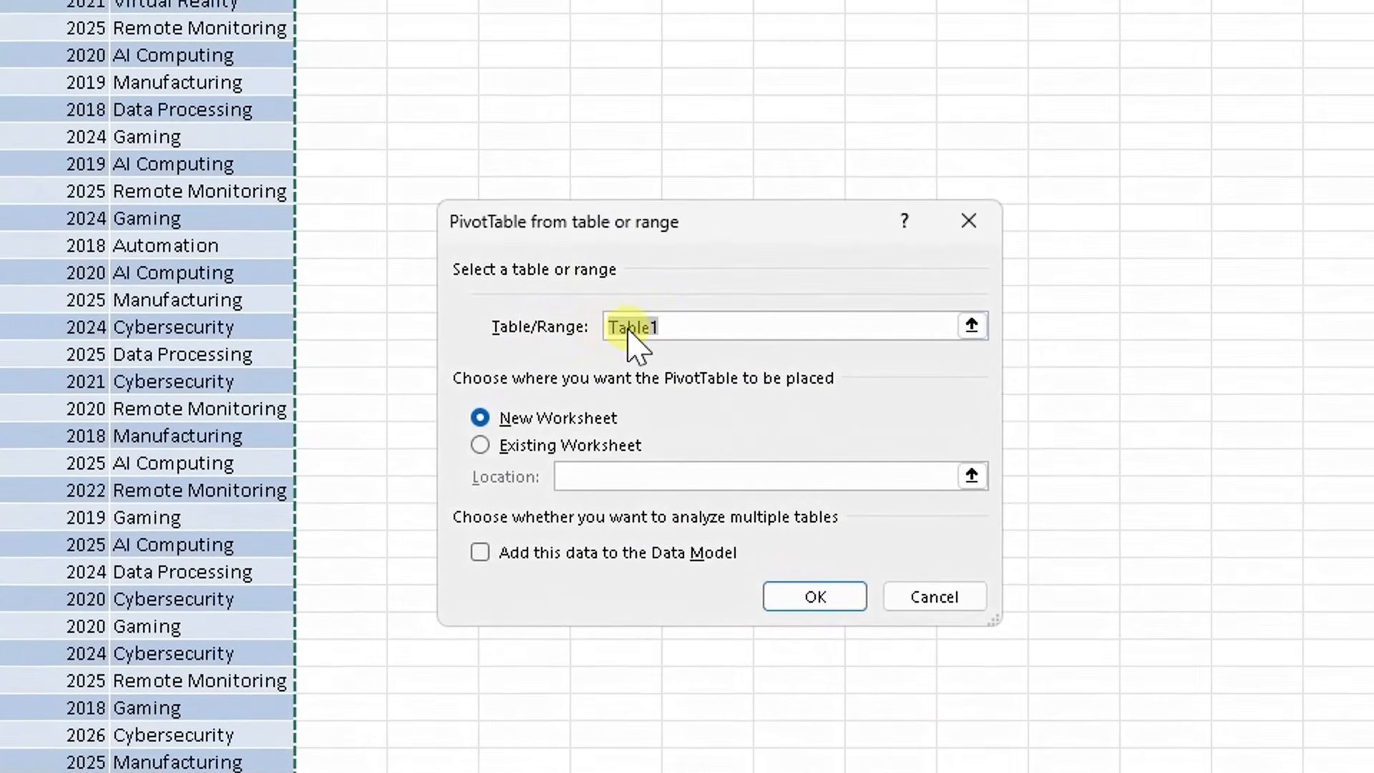
pyautogui.click(606, 318)
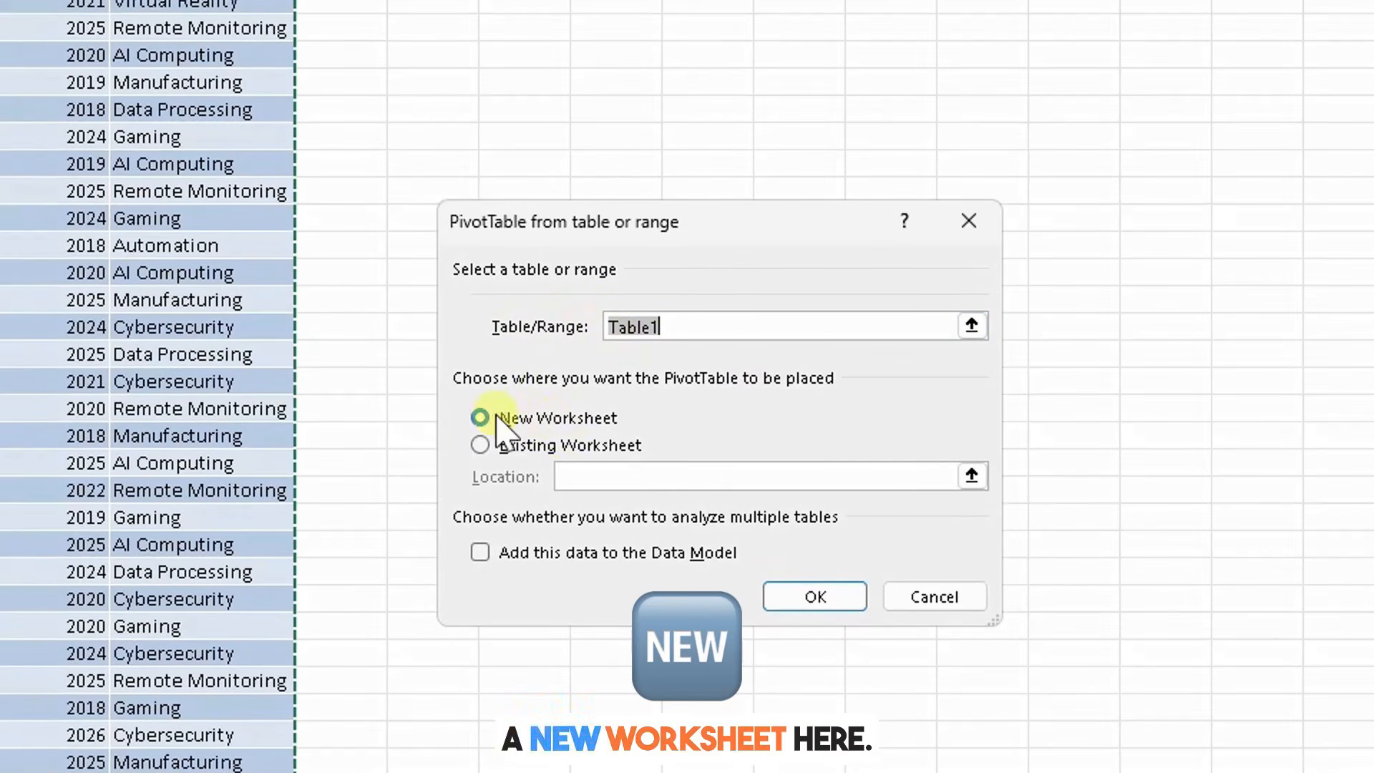
pyautogui.click(815, 601)
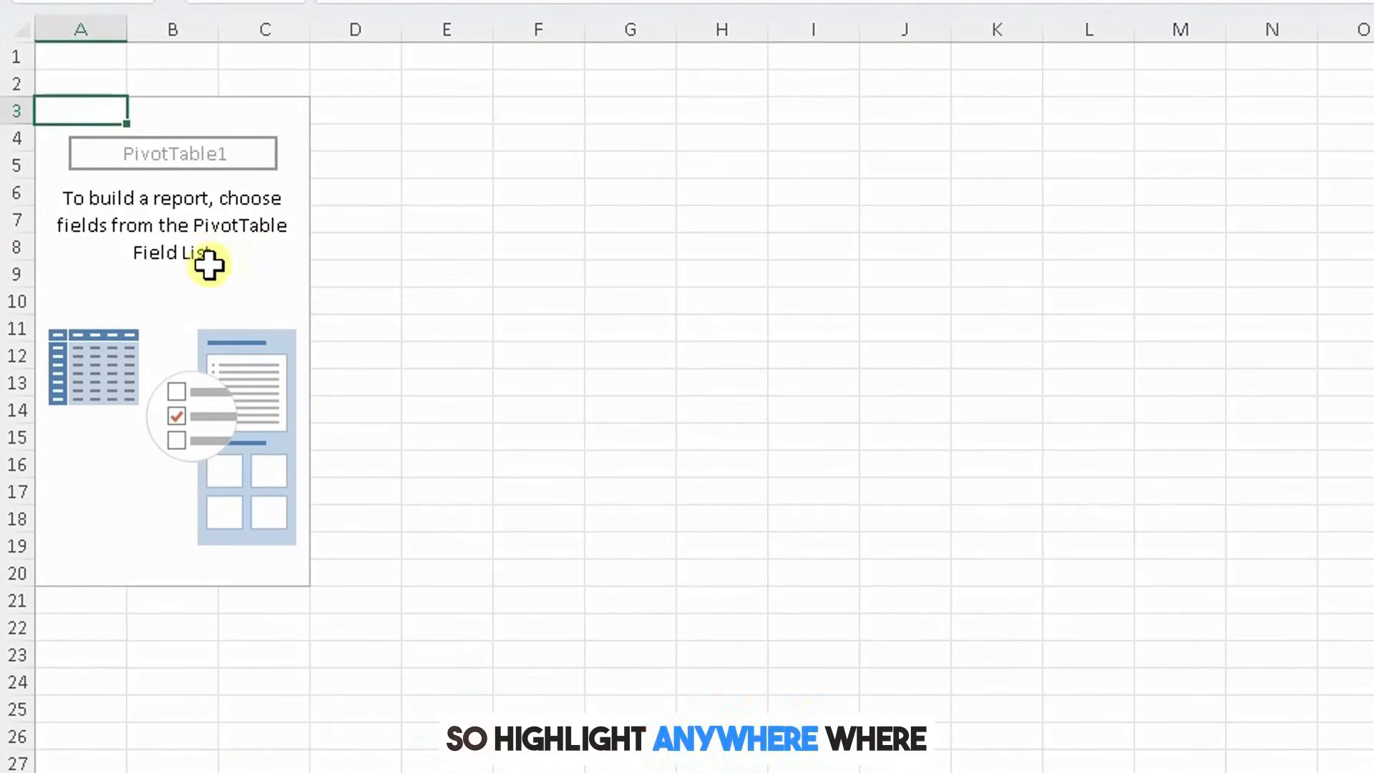
# Step: Add the Category field to the PivotTable's Filters area
pyautogui.click(202, 255)
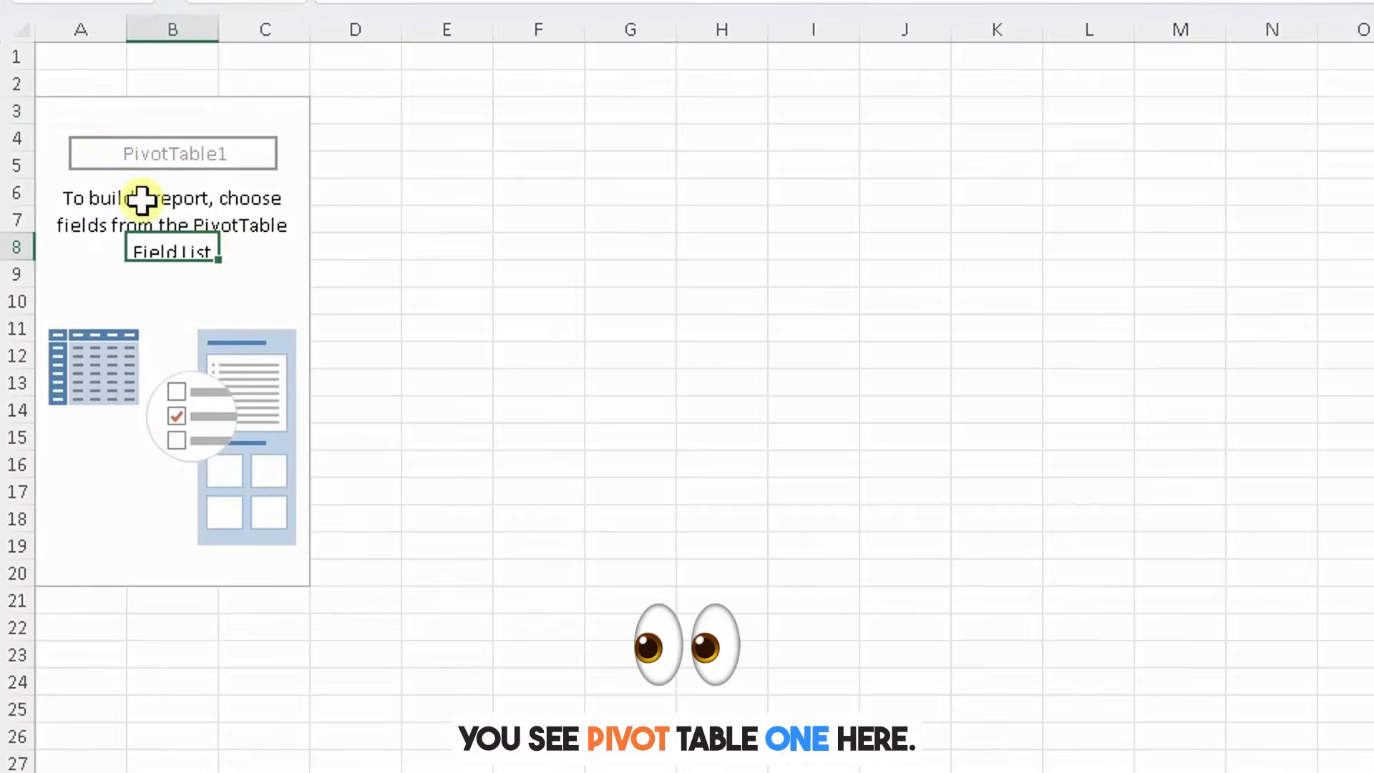
pyautogui.click(202, 281)
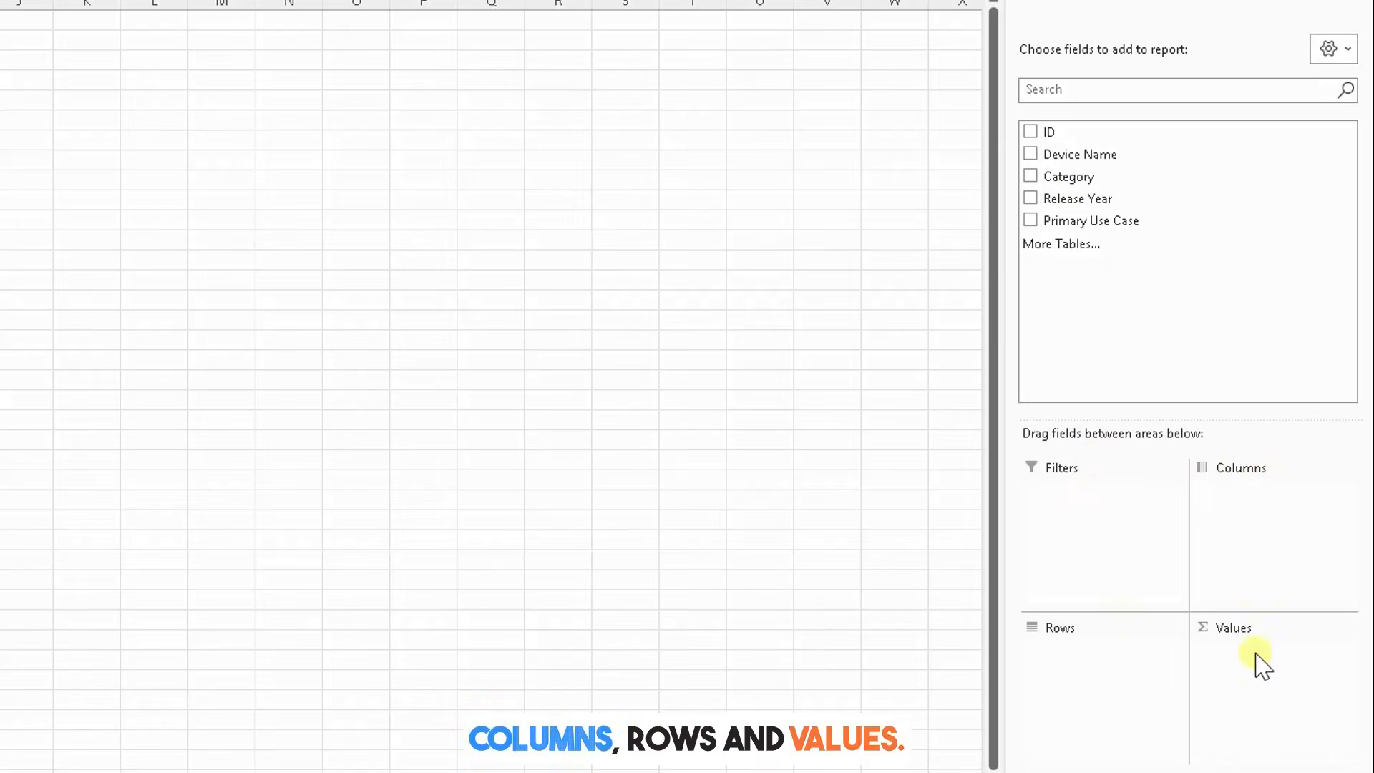
pyautogui.moveTo(1060, 179); pyautogui.dragTo(1066, 346)
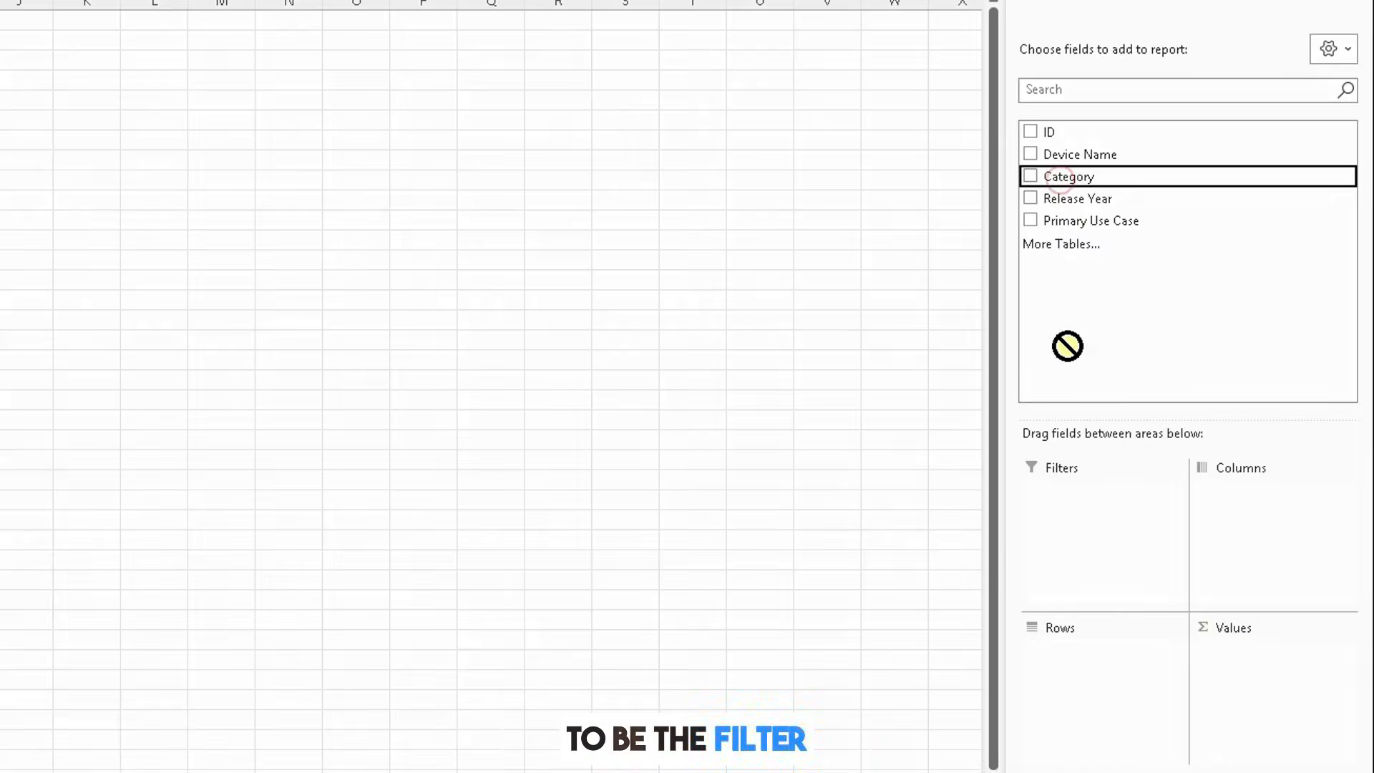
pyautogui.moveTo(1068, 494); pyautogui.dragTo(1066, 493)
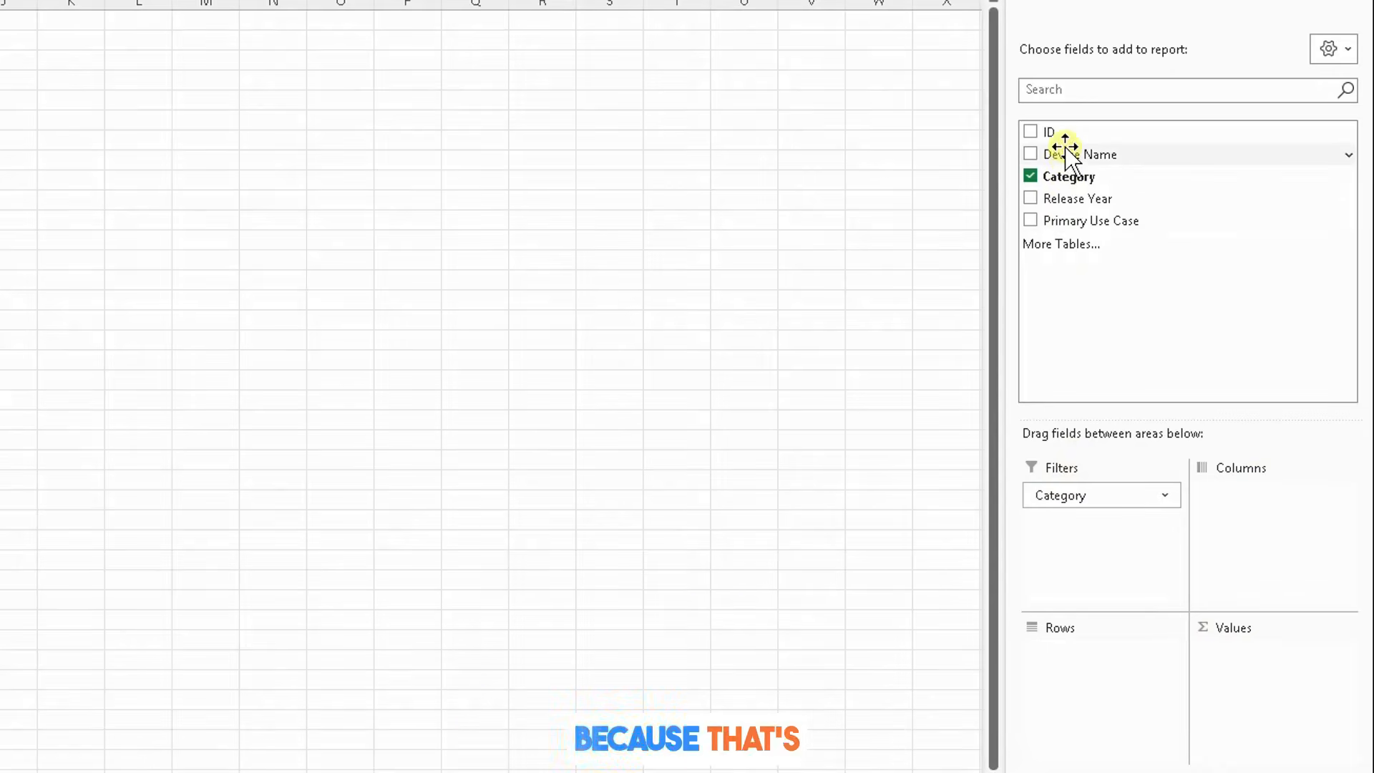
# Step: Add ID, Device Name, Release Year and Primary Use Case to the Rows area
pyautogui.moveTo(1055, 135); pyautogui.dragTo(1093, 634)
pyautogui.moveTo(1055, 154); pyautogui.dragTo(1141, 676)
pyautogui.moveTo(1080, 199); pyautogui.dragTo(1126, 704)
pyautogui.moveTo(1094, 221); pyautogui.dragTo(1123, 740)
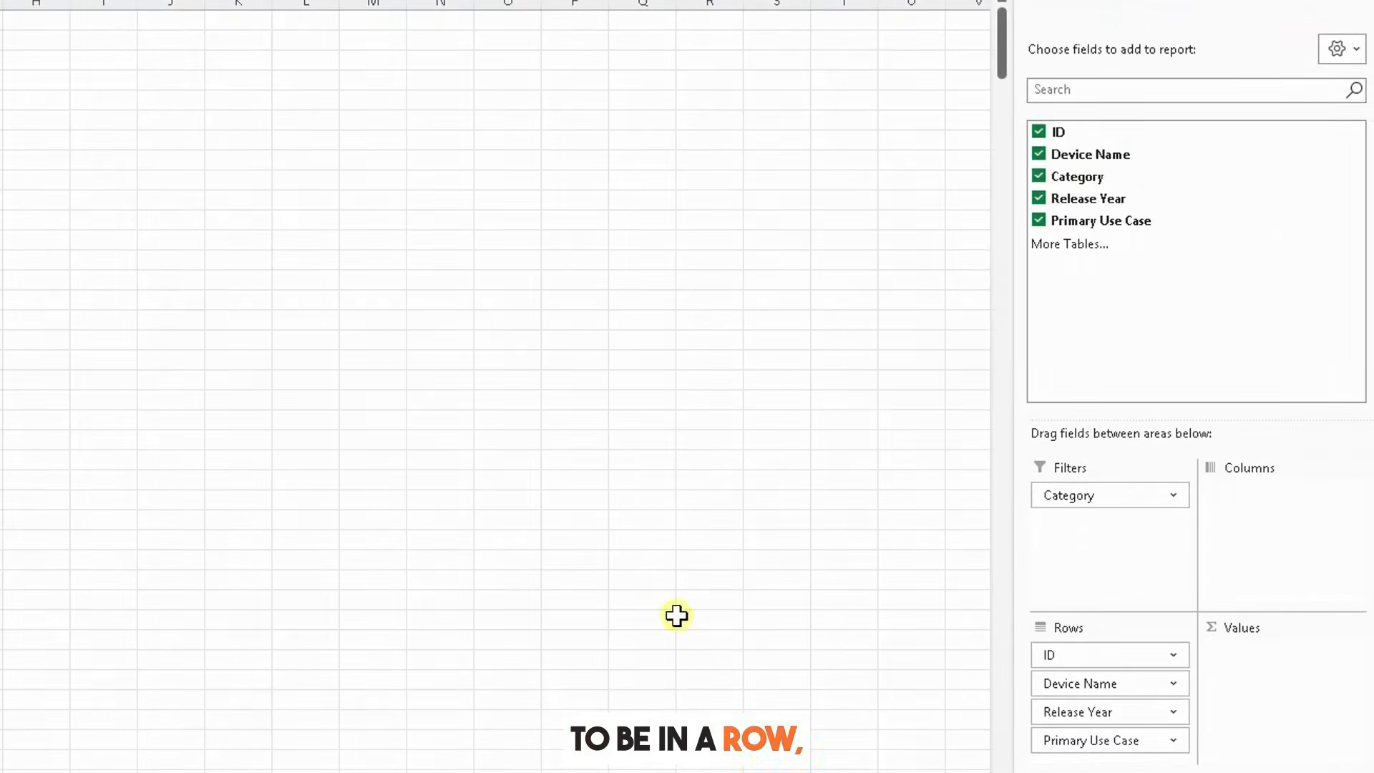
# Step: Move Device Name, Release Year and Primary Use Case into the Columns area
pyautogui.moveTo(1098, 685); pyautogui.dragTo(1252, 533)
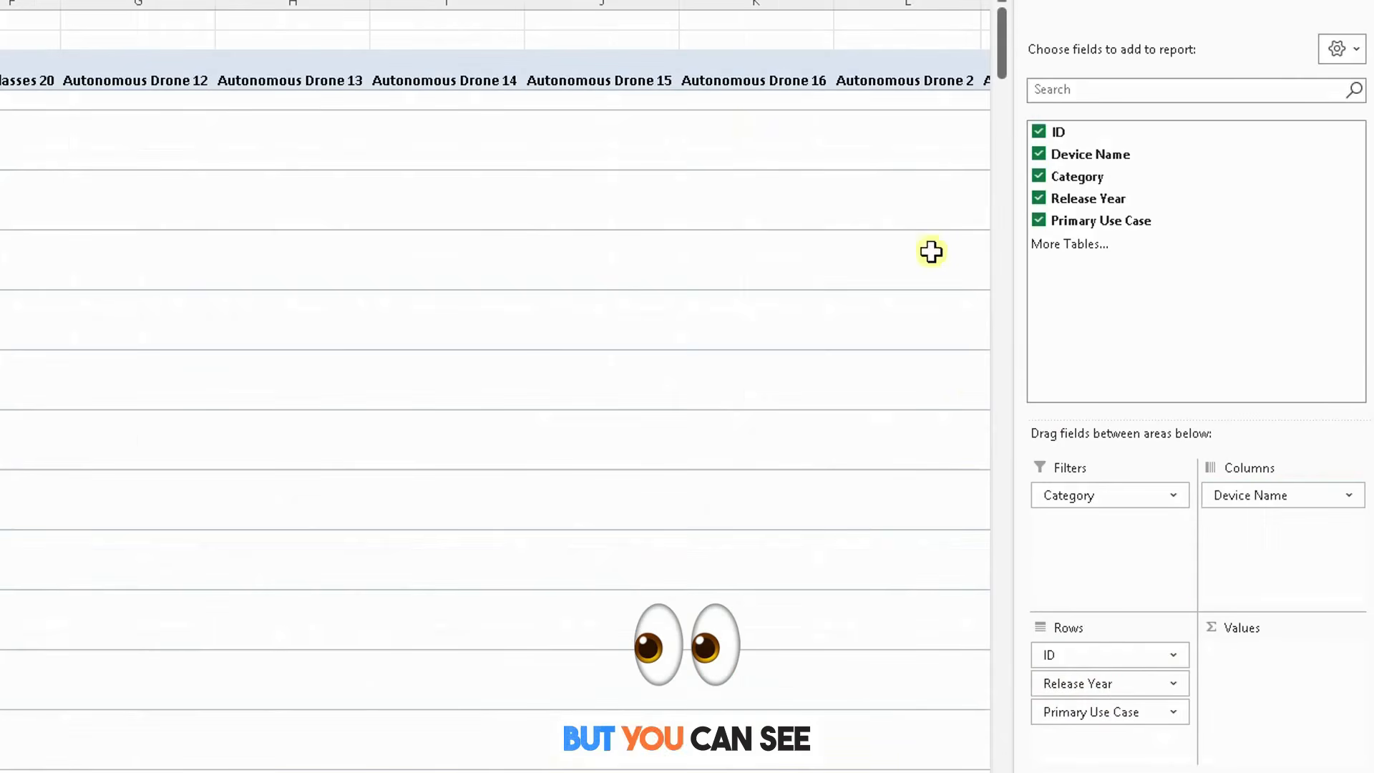
pyautogui.moveTo(1140, 688); pyautogui.dragTo(1259, 535)
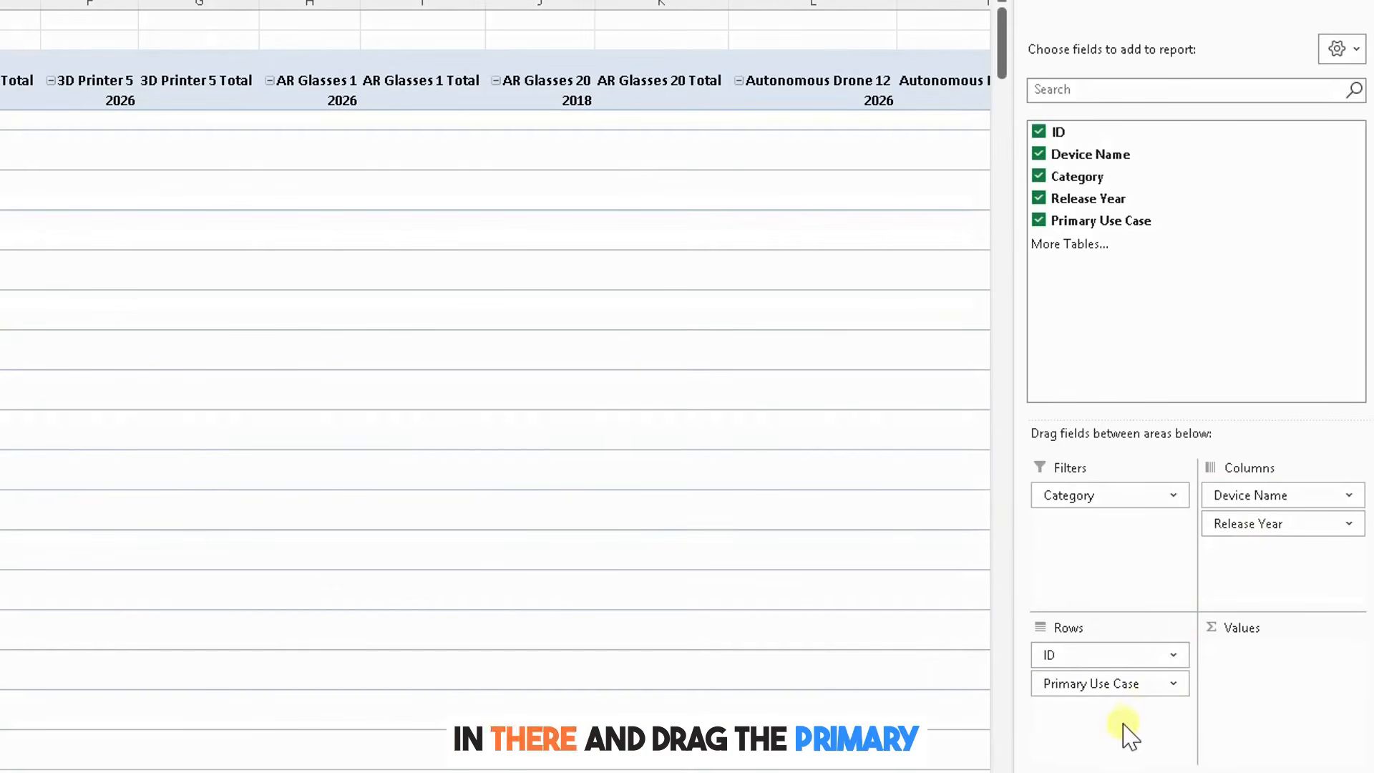
pyautogui.moveTo(1081, 691); pyautogui.dragTo(1271, 525)
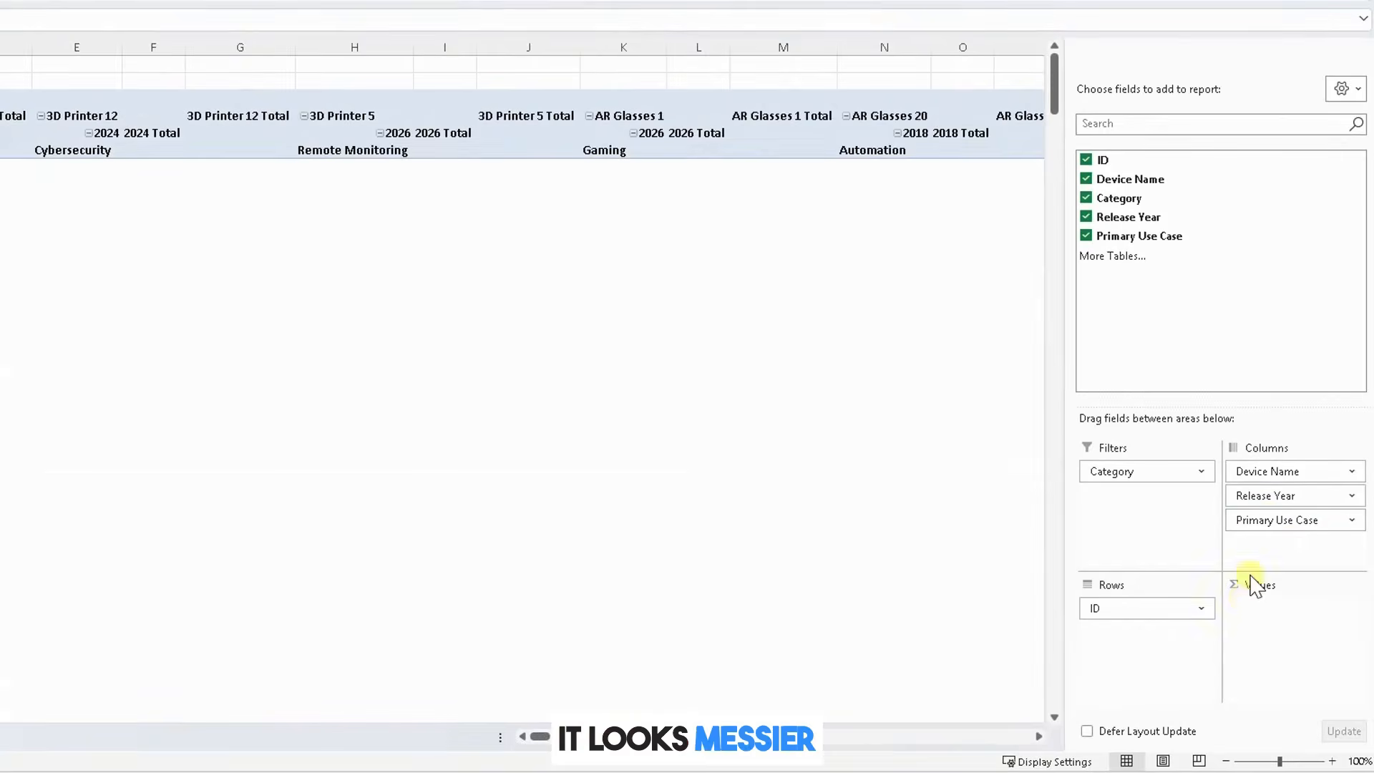
# Step: Move Device Name and Release Year back into the Rows area
pyautogui.moveTo(1267, 481); pyautogui.dragTo(1145, 633)
pyautogui.moveTo(1259, 472); pyautogui.dragTo(1141, 680)
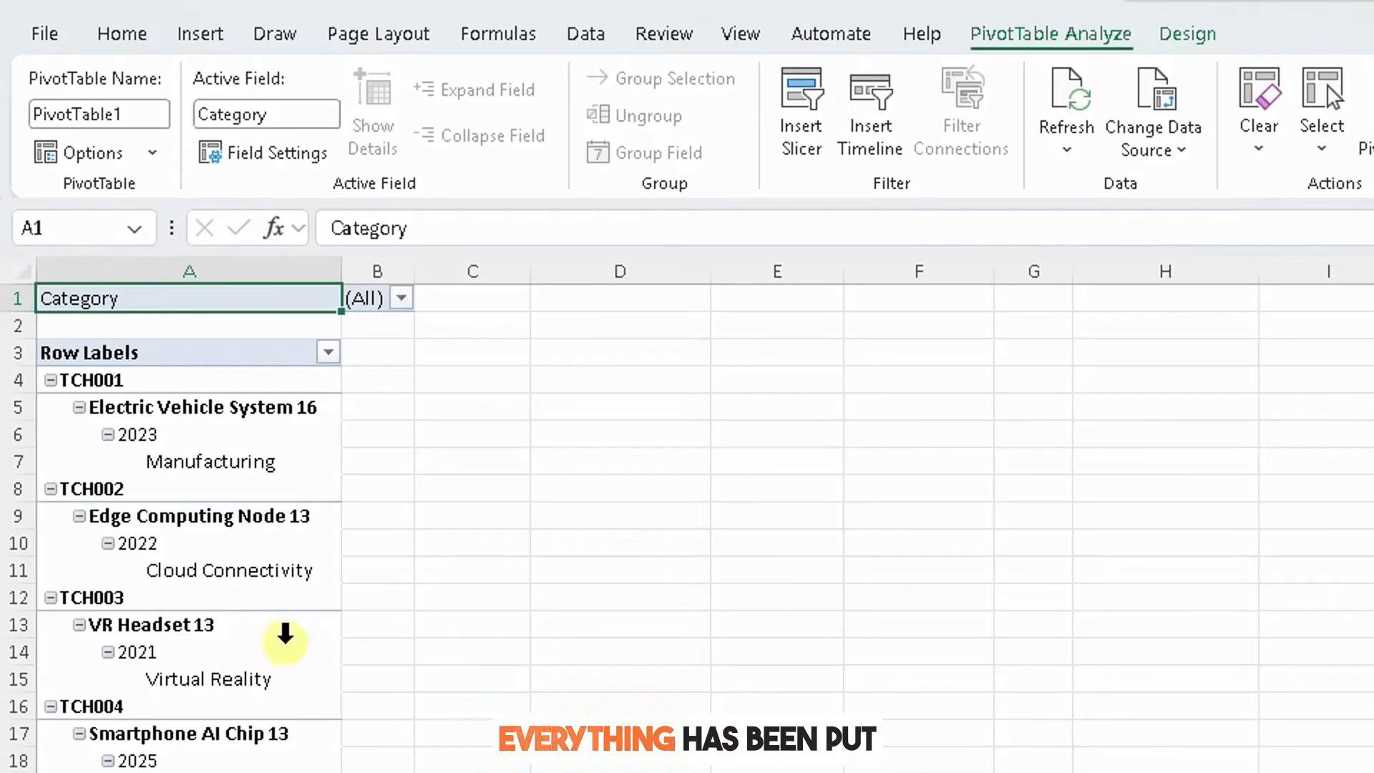
# Step: Generate a separate worksheet for every Category value using Show Report Filter Pages on the Category filter
pyautogui.scroll(-4, 686, 528)
pyautogui.scroll(4, 687, 528)
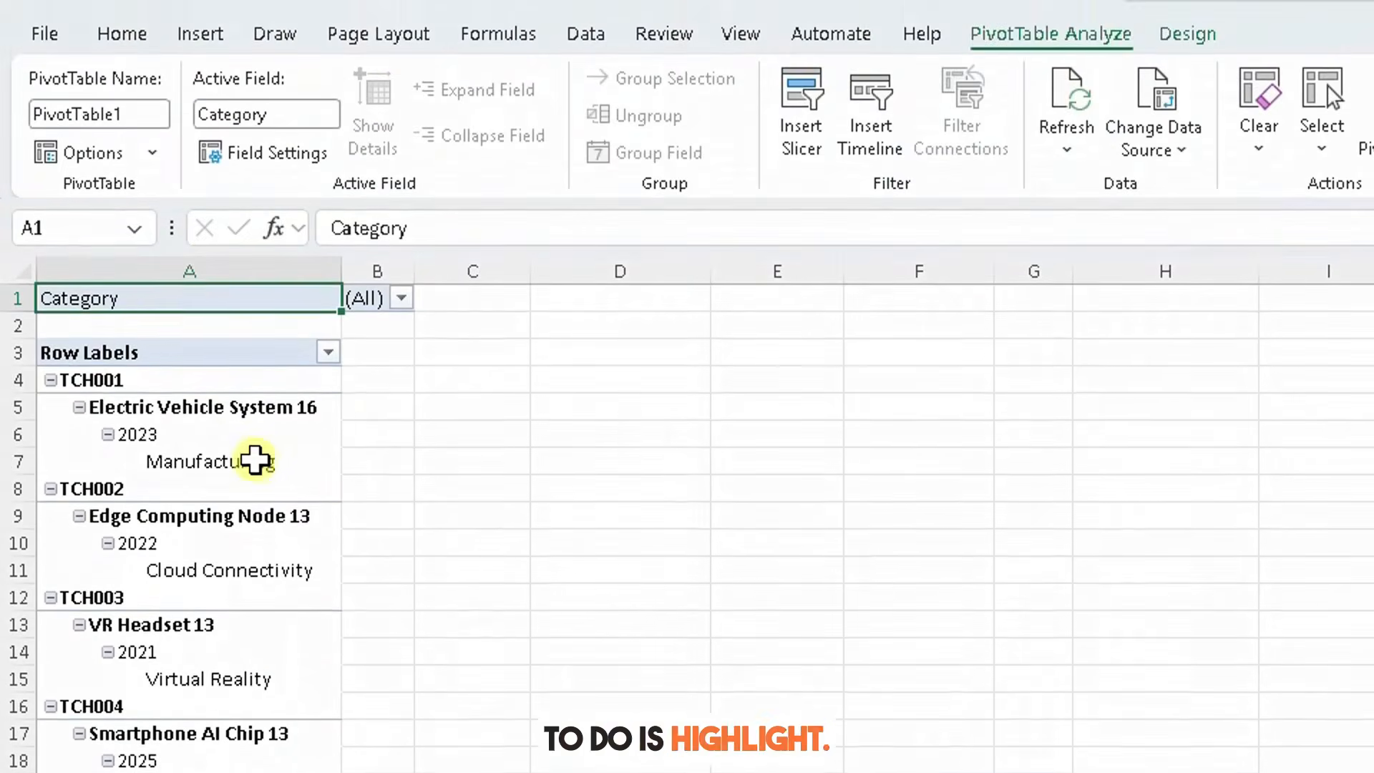
pyautogui.click(175, 206)
pyautogui.click(175, 222)
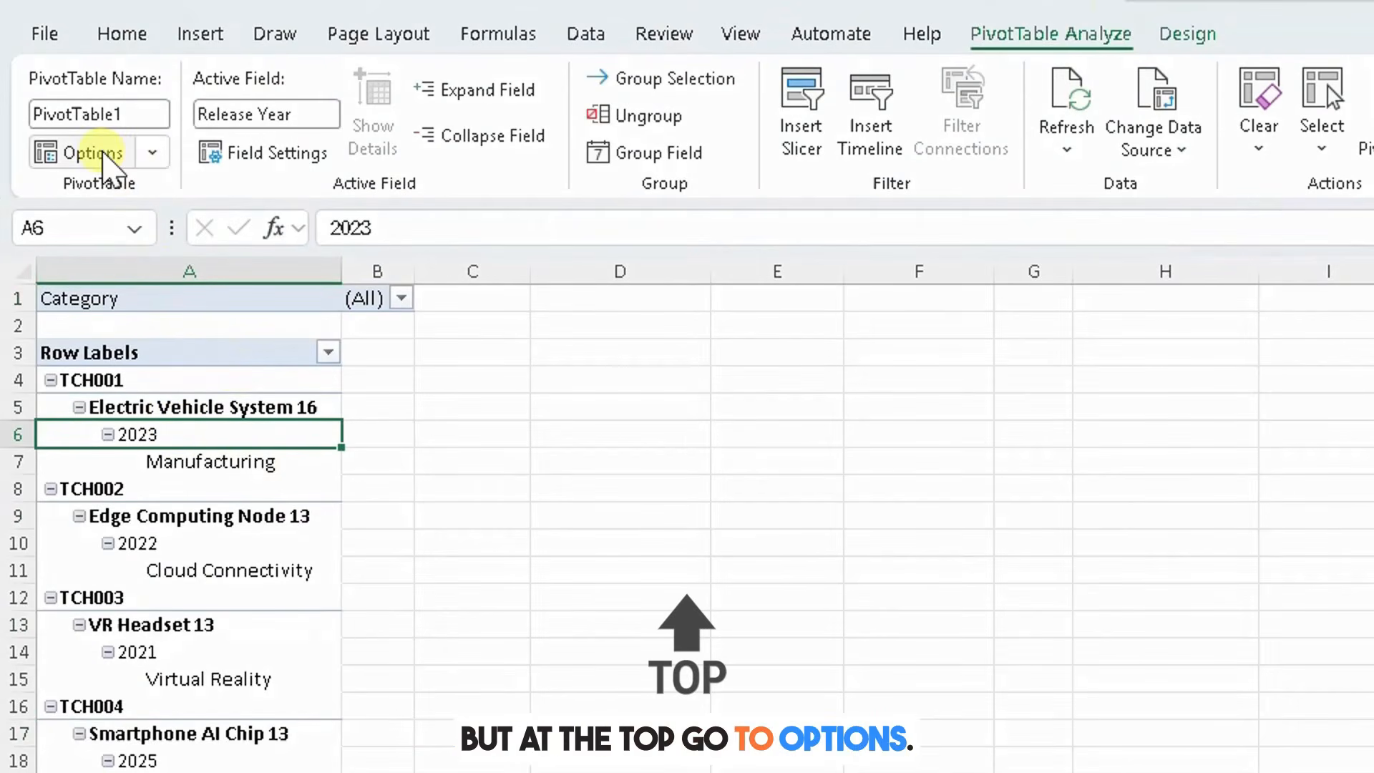
pyautogui.click(152, 153)
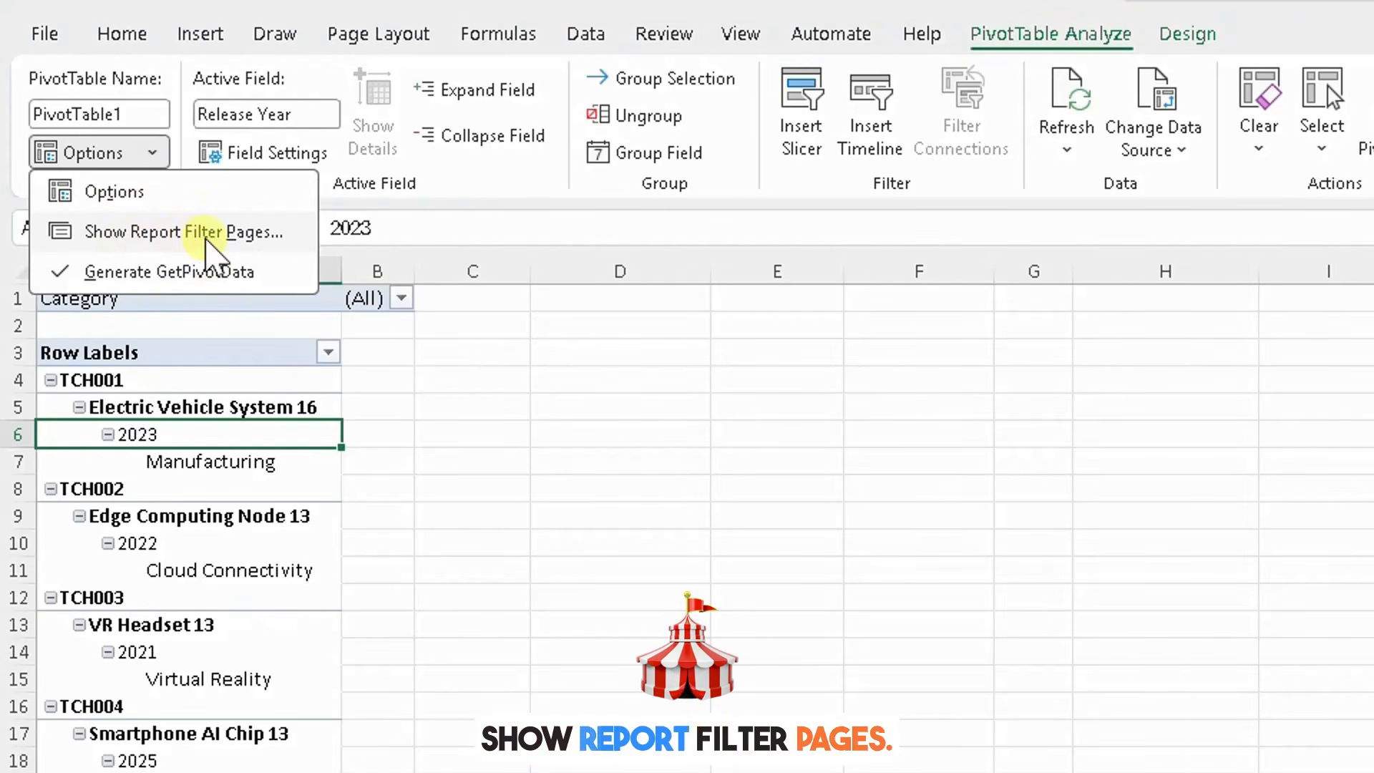
pyautogui.click(204, 239)
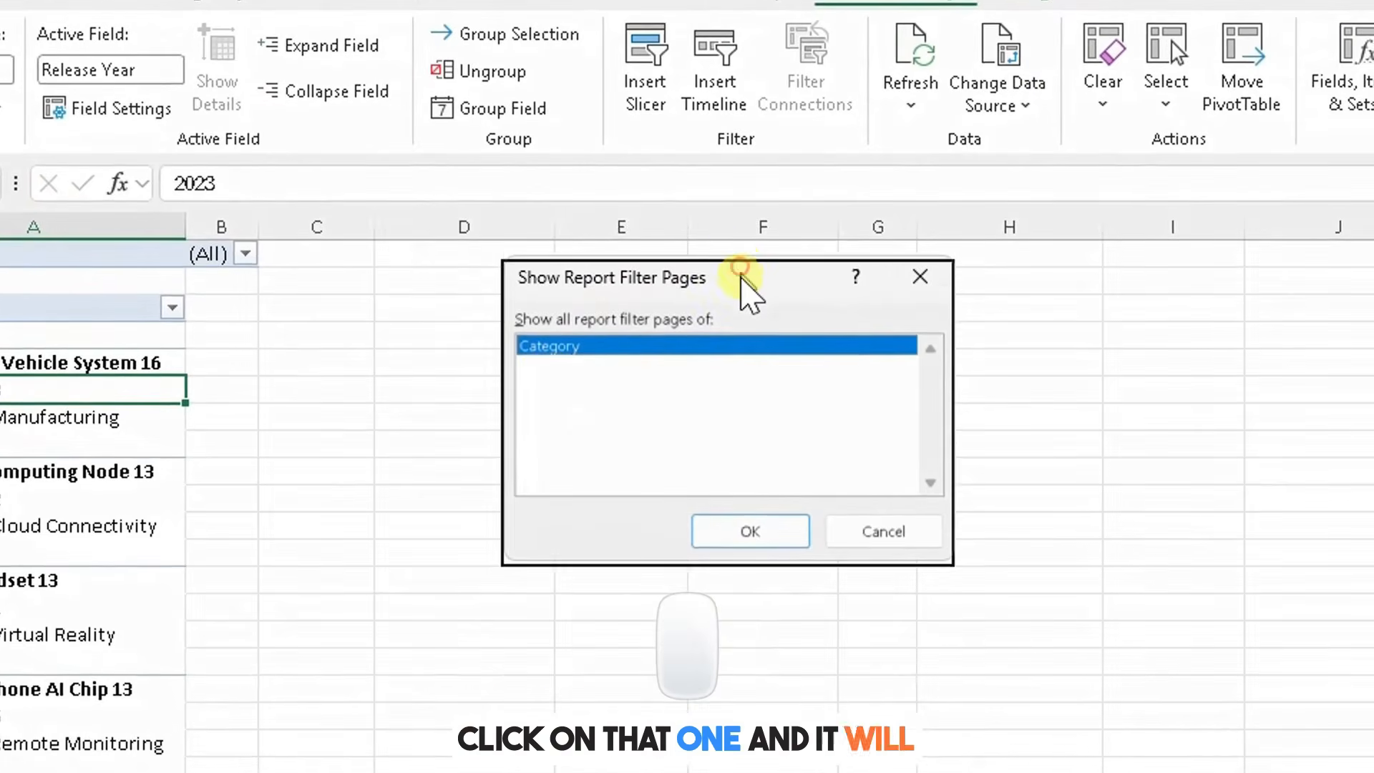
pyautogui.moveTo(742, 281); pyautogui.dragTo(742, 318)
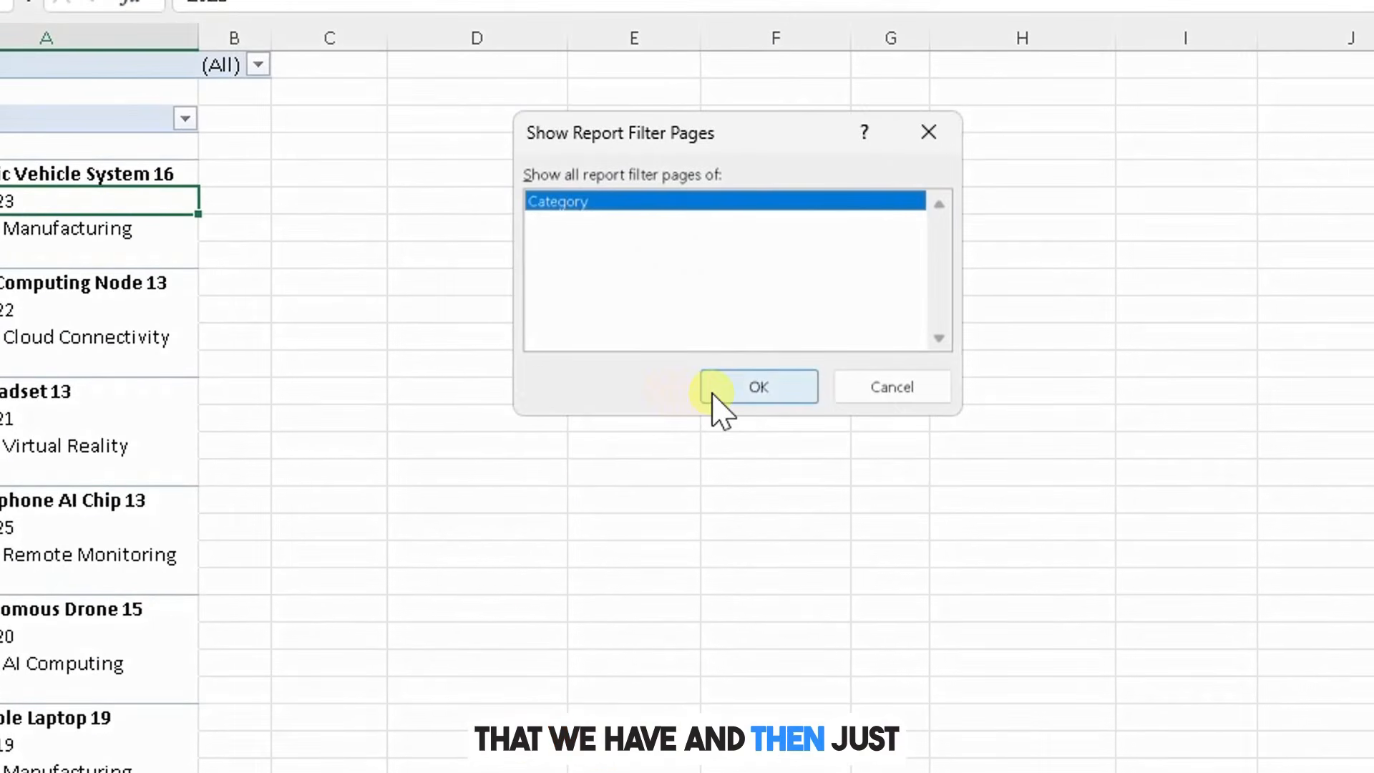
pyautogui.click(711, 393)
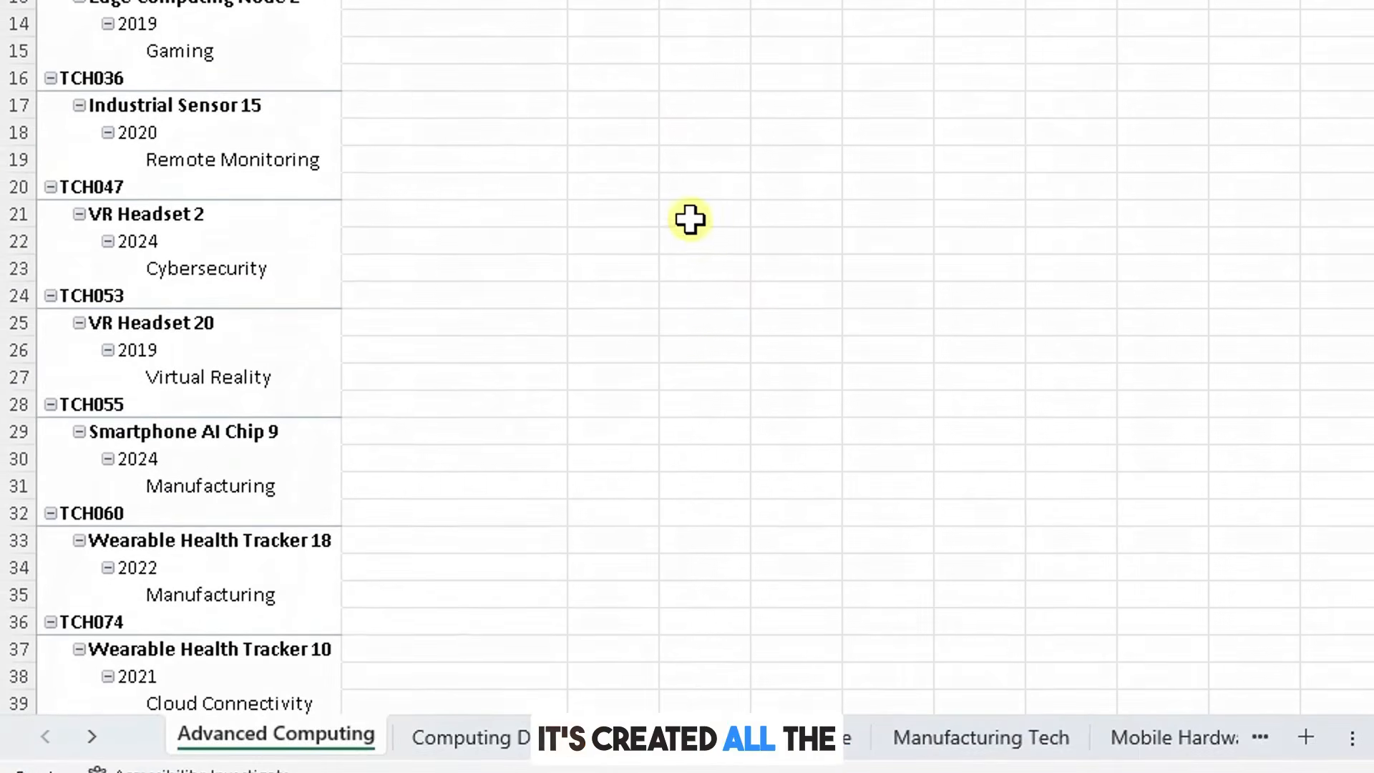
# Step: Browse through the newly created Category sheets, such as Computing Device, Networking, Security Tech and Manufacturing Tech
pyautogui.click(432, 742)
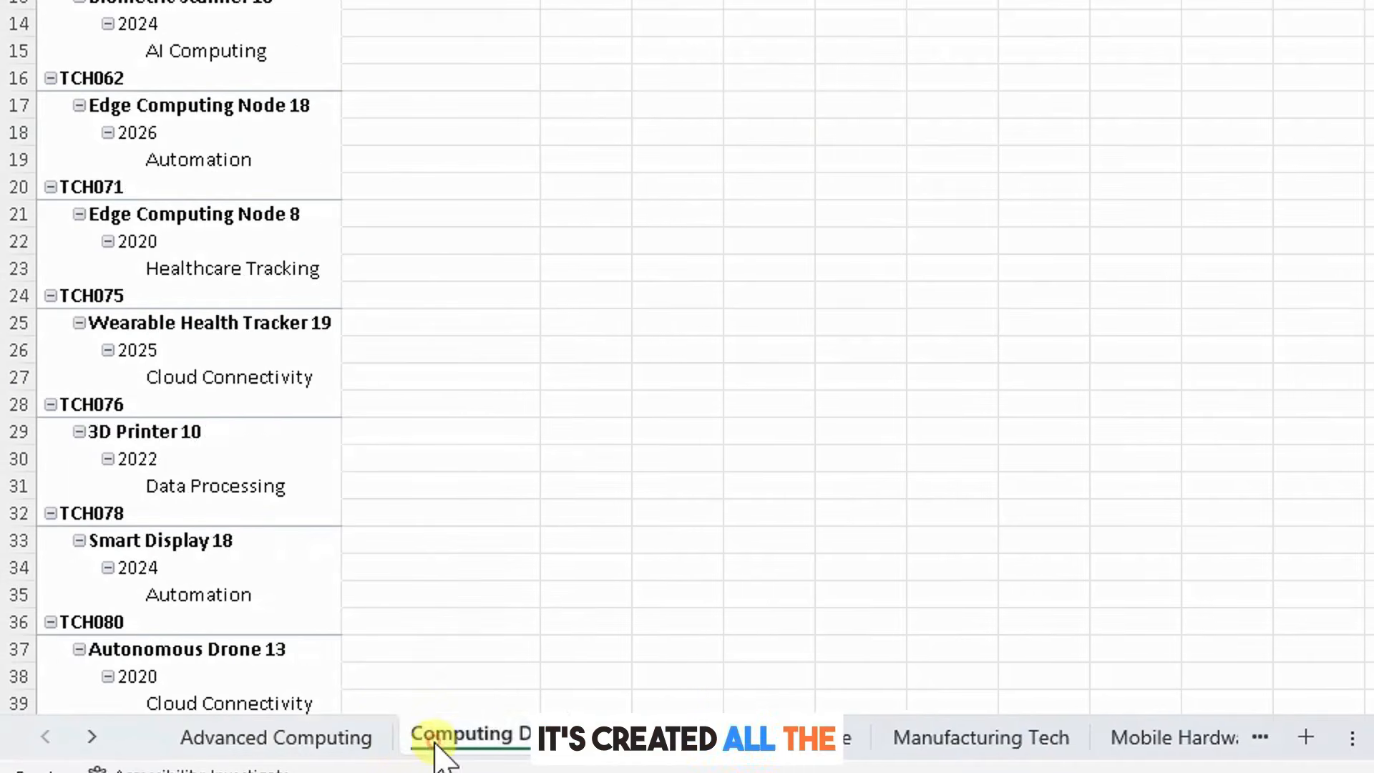
pyautogui.click(680, 741)
pyautogui.click(787, 741)
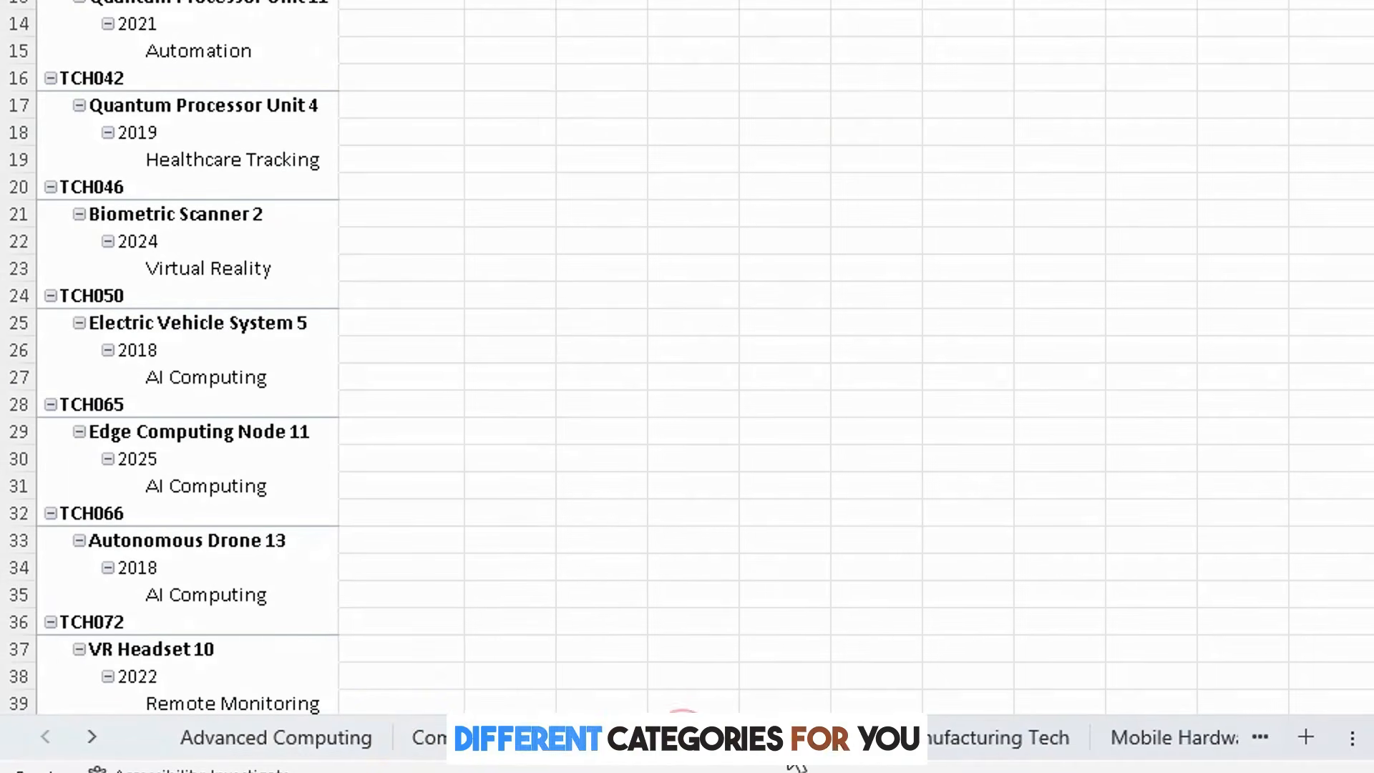
pyautogui.click(939, 743)
pyautogui.click(1116, 742)
pyautogui.scroll(-8, 613, 414)
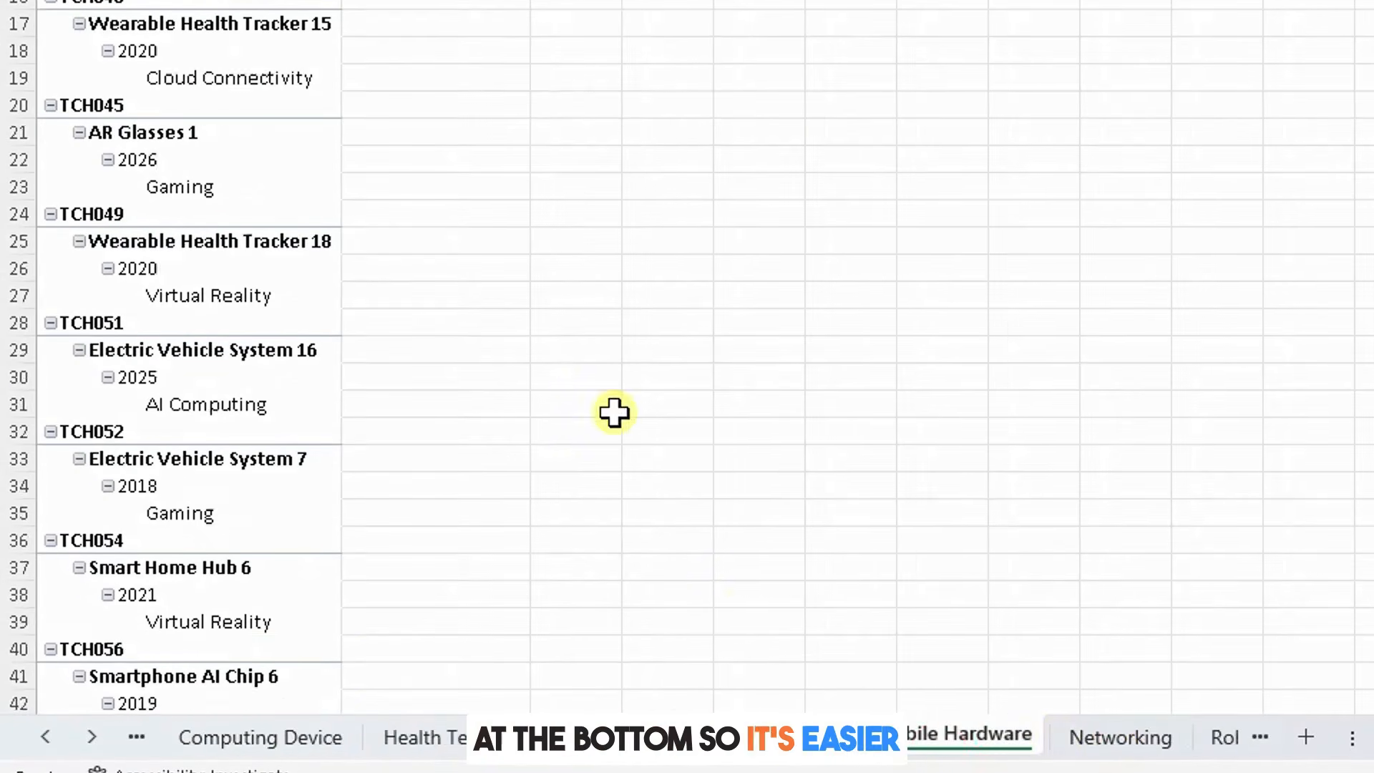
pyautogui.scroll(6, 598, 404)
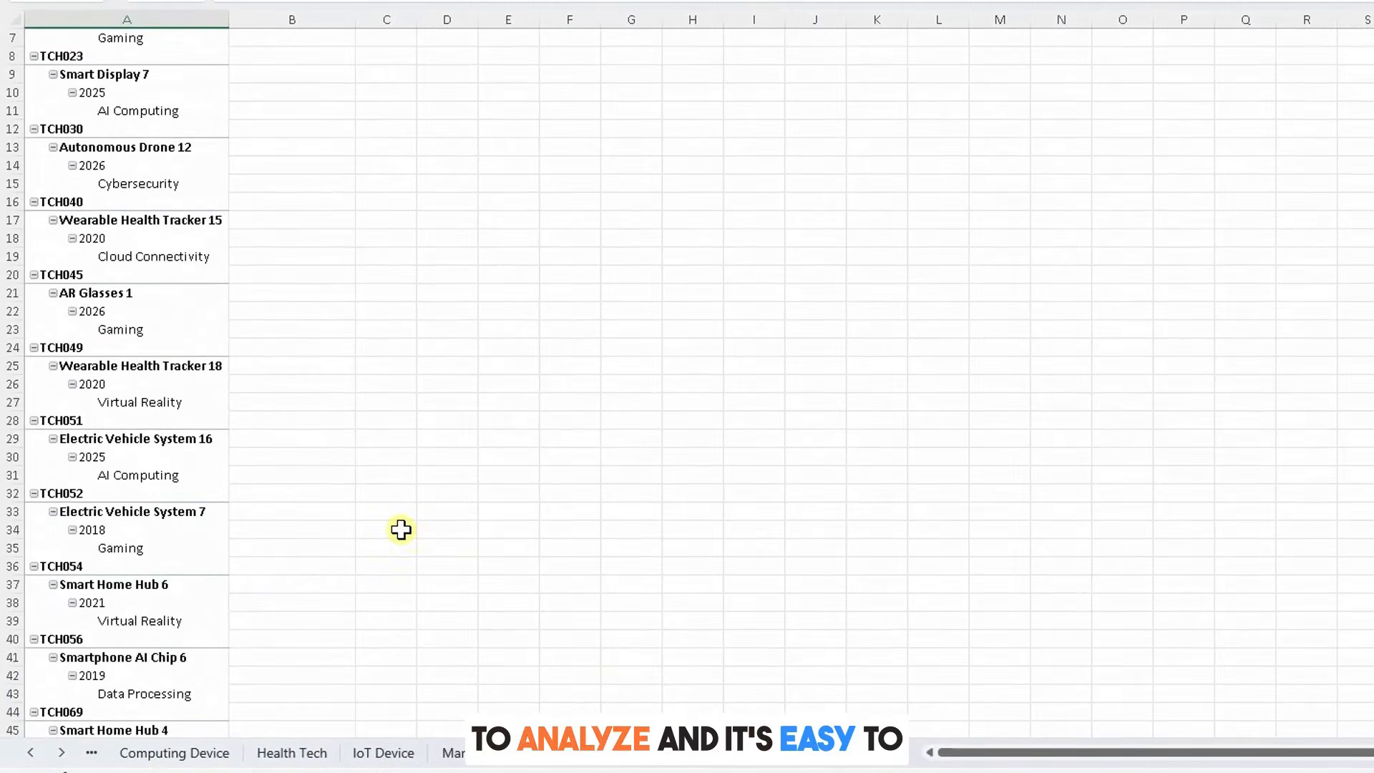
pyautogui.click(718, 758)
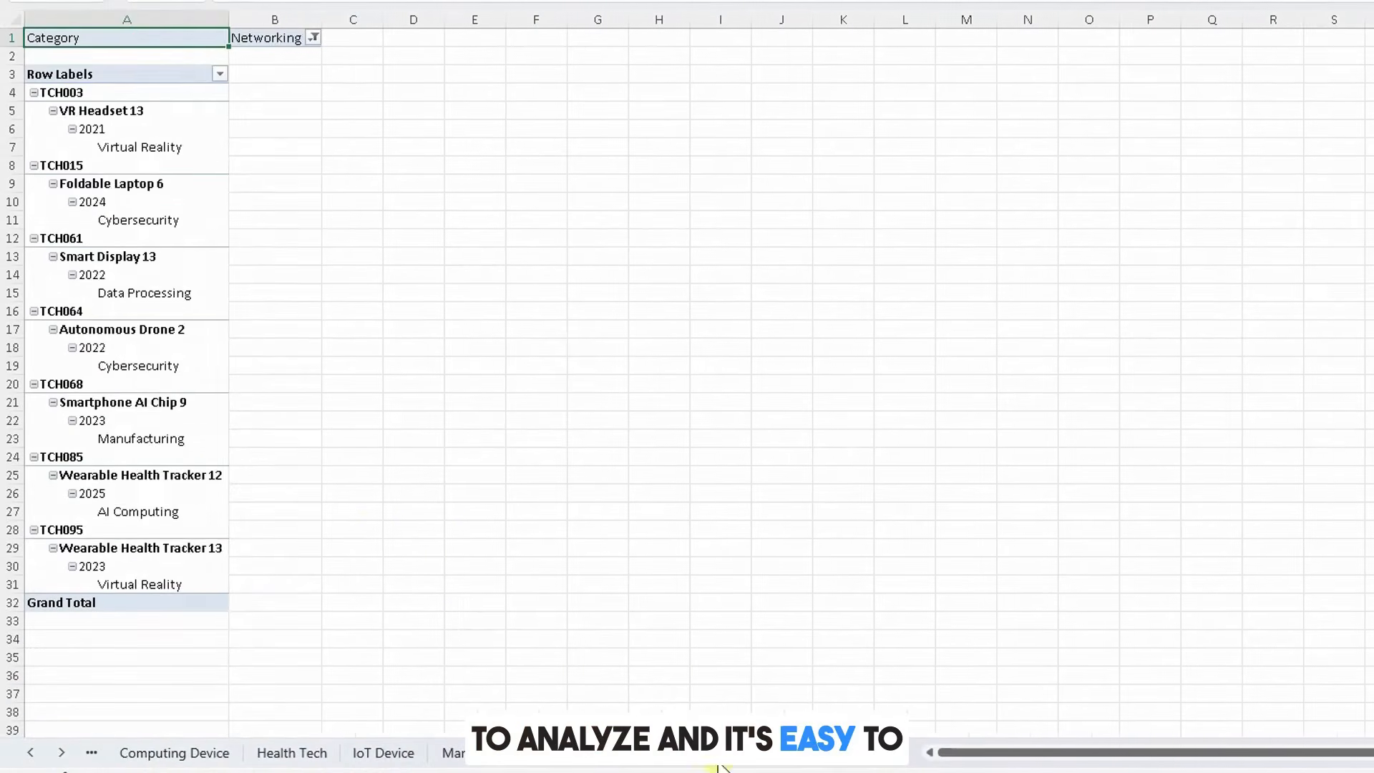
pyautogui.click(820, 760)
pyautogui.click(802, 762)
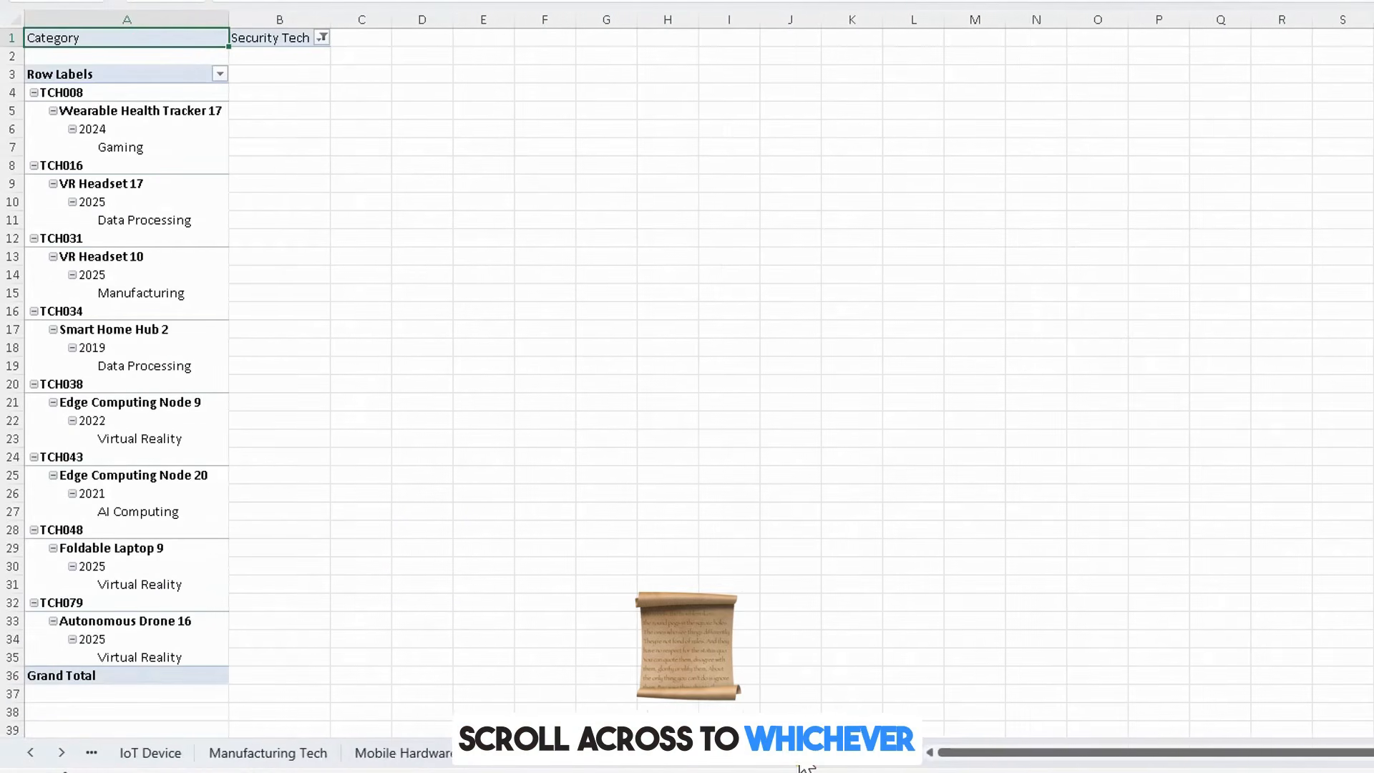
pyautogui.click(802, 762)
pyautogui.click(570, 764)
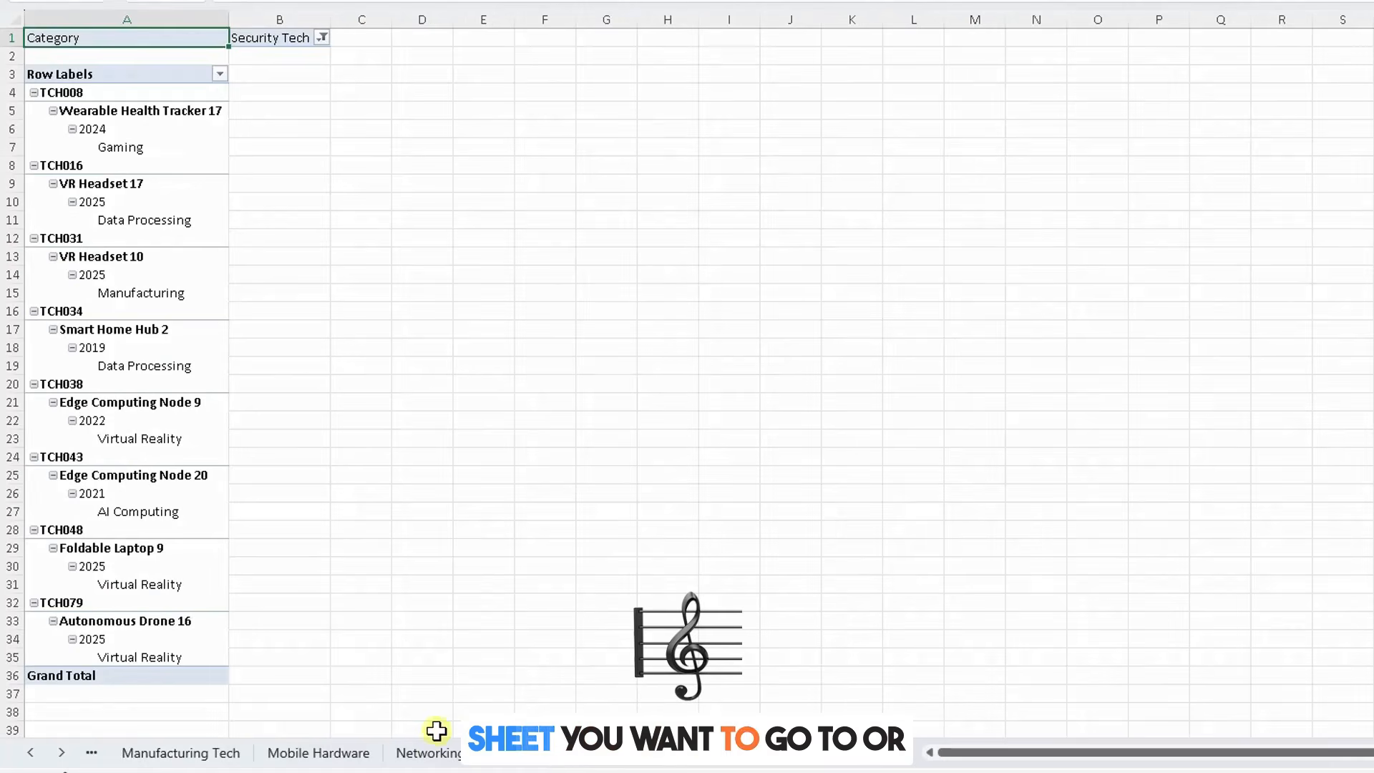
pyautogui.click(413, 740)
pyautogui.click(337, 752)
pyautogui.click(171, 752)
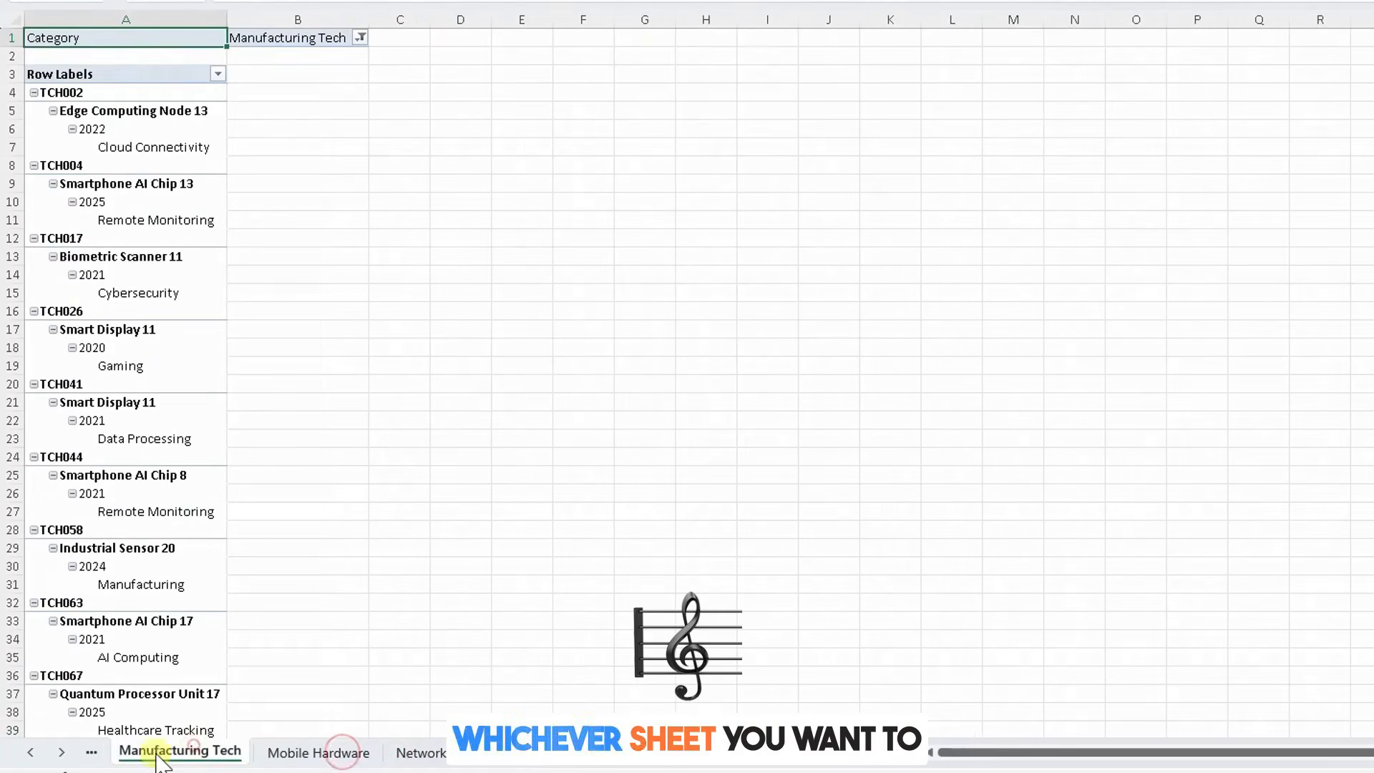
pyautogui.click(31, 751)
pyautogui.click(31, 751)
pyautogui.click(32, 751)
pyautogui.click(31, 751)
pyautogui.click(149, 751)
pyautogui.click(300, 752)
pyautogui.click(448, 753)
pyautogui.click(575, 760)
pyautogui.click(608, 759)
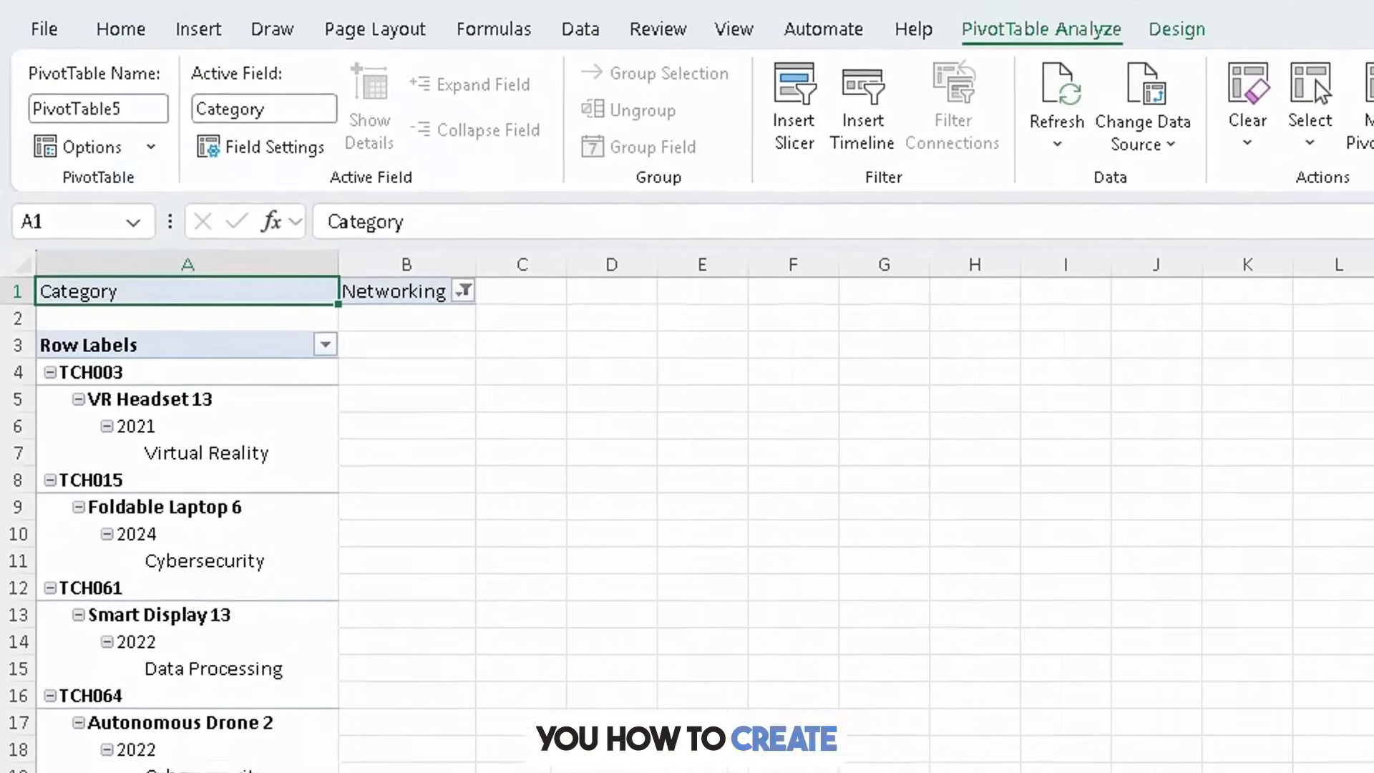